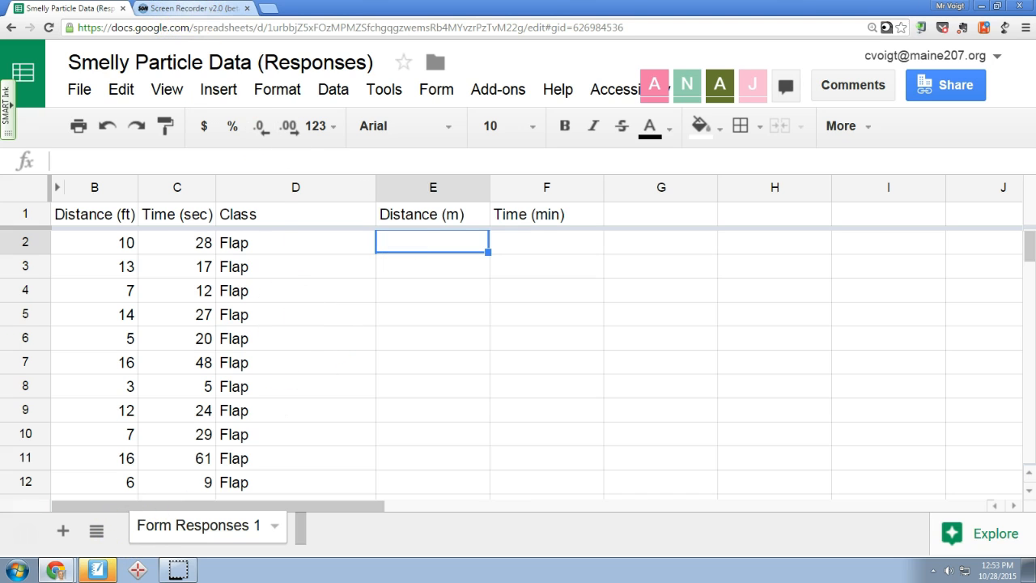
Switch to SMART Notebook and write the text "For every 1 foot there is ___ meters" near the page's upper edge.
click(94, 570)
click(313, 59)
click(212, 136)
text(F)
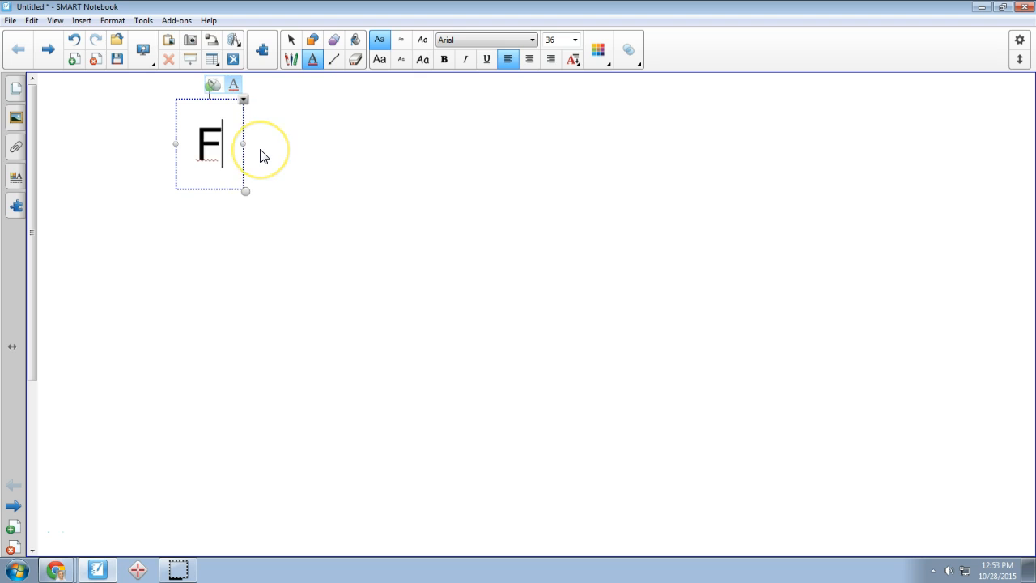
text(or e)
key(BackSpace)
text(every)
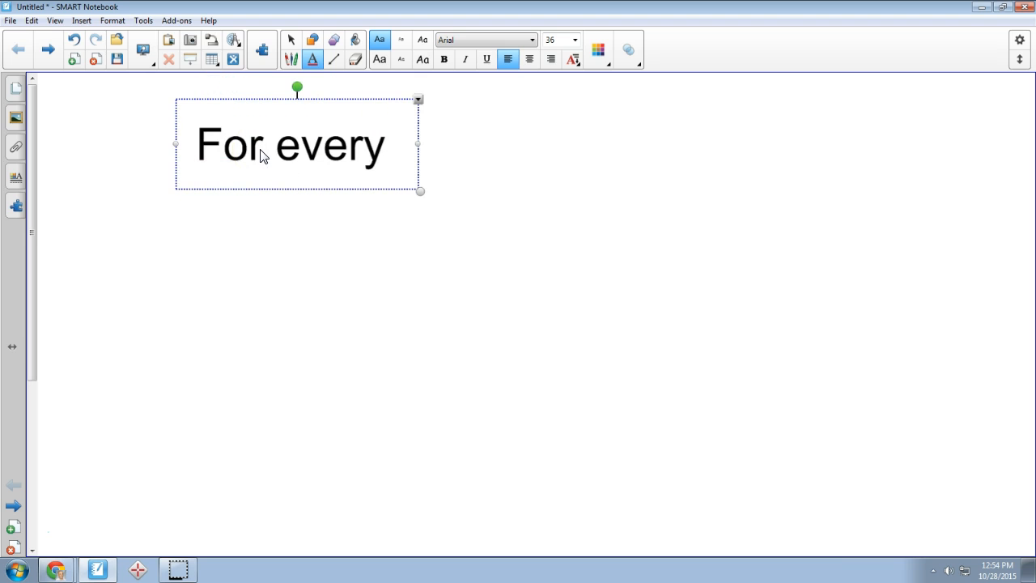
text( 1 fott)
key(BackSpace)
key(BackSpace)
text(ot there)
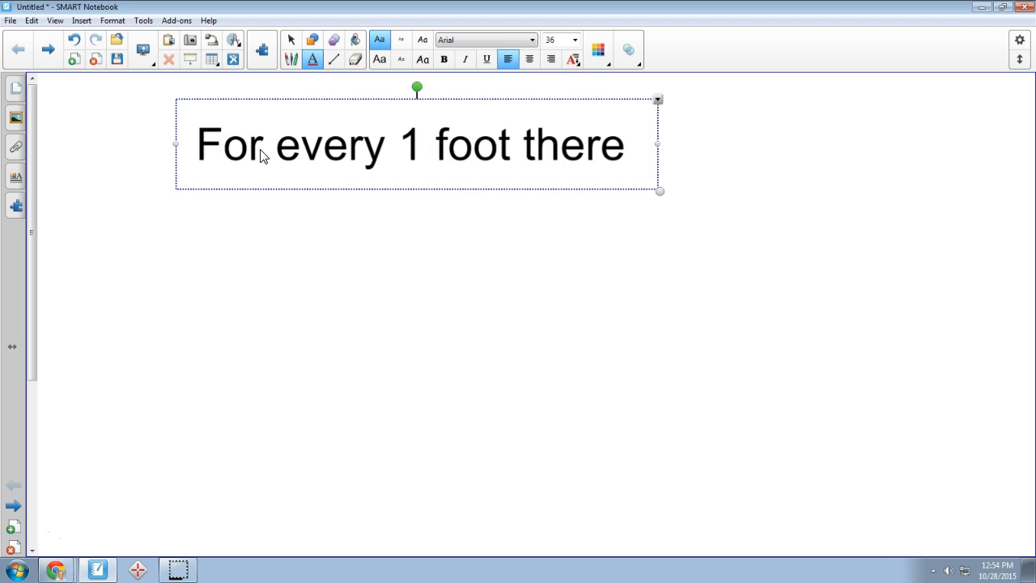
text( is ___ meters)
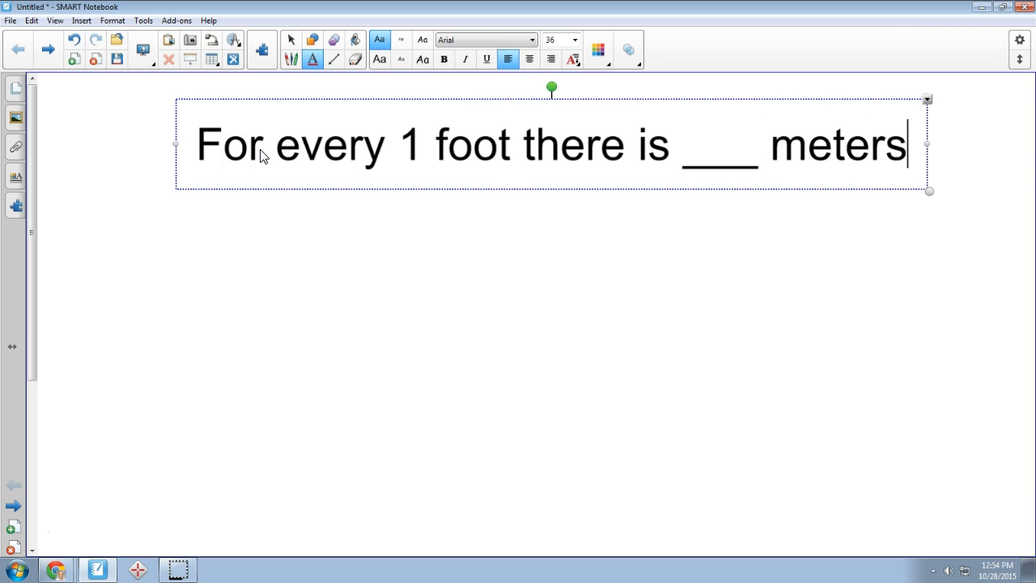
Switch to Chrome and search the web for "1 foot to meters" in a new tab.
key(alt+Tab)
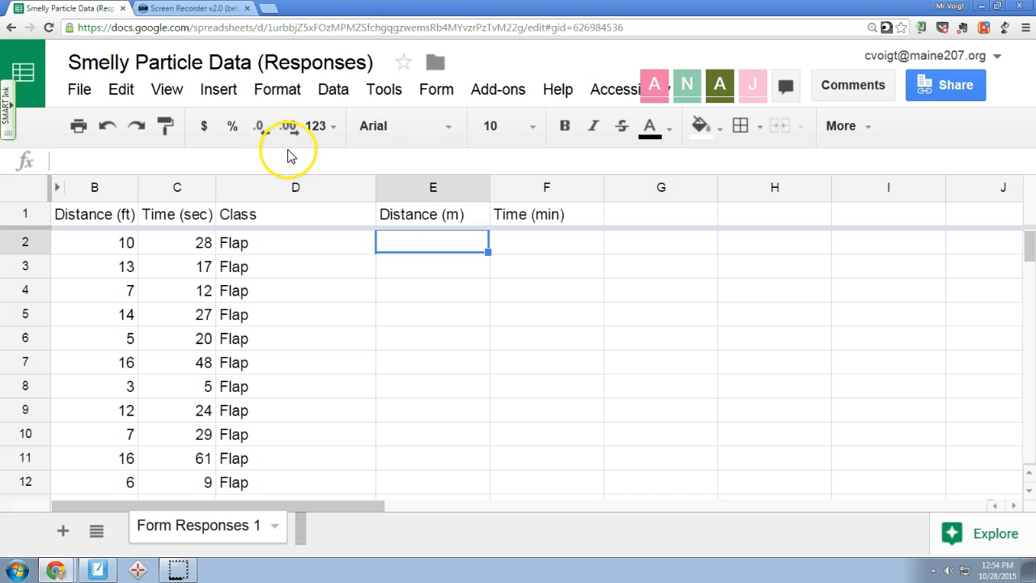
click(270, 9)
text(1)
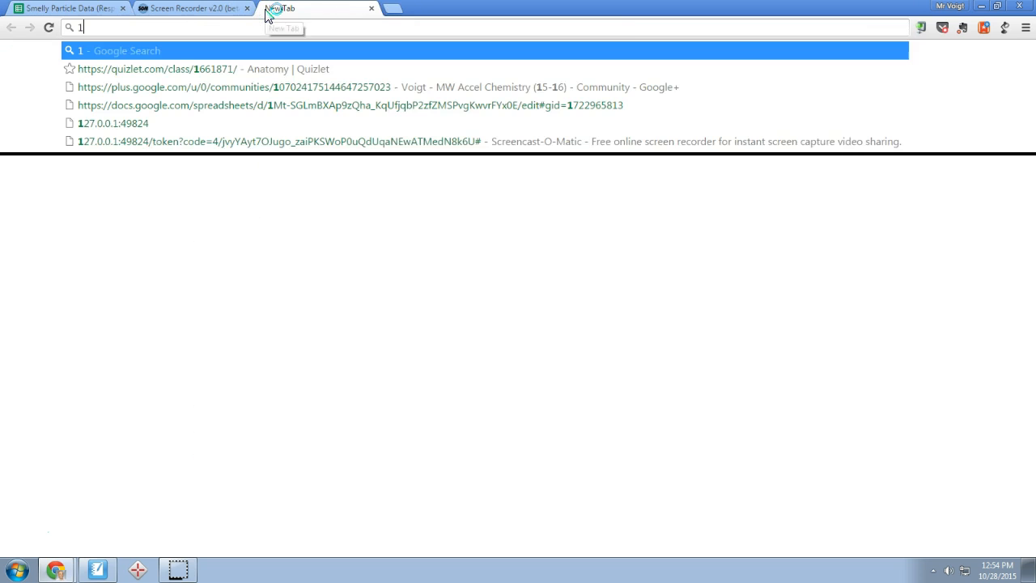
text( foot to meters)
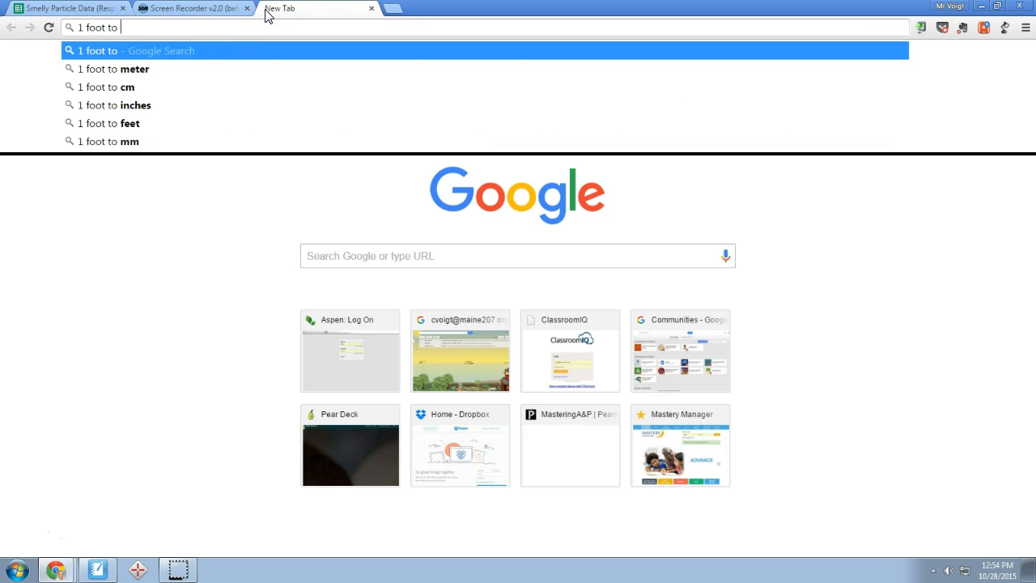
key(Return)
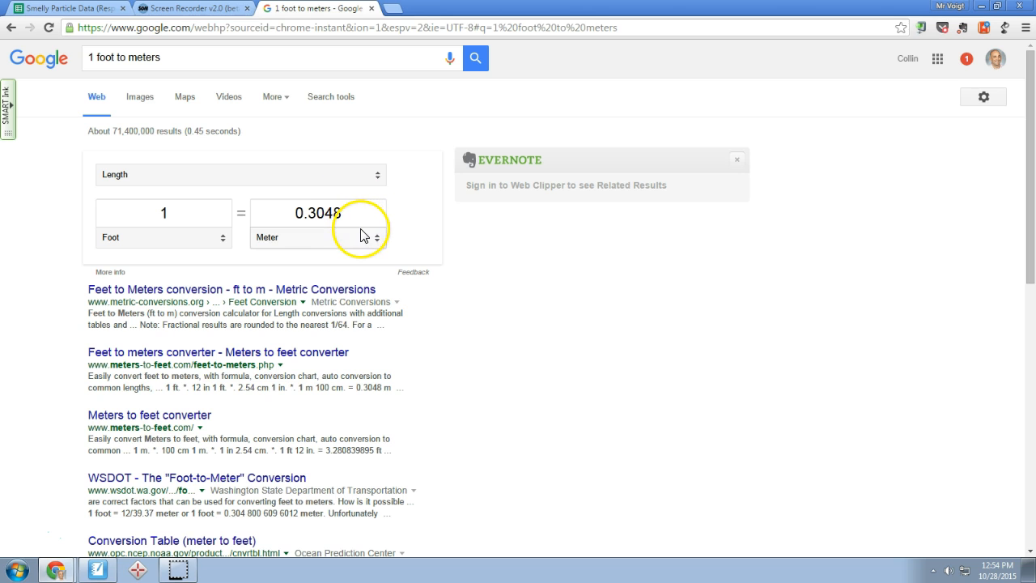
Return to SMART Notebook and fill the blank so the sentence reads "For every 1 foot there is 0.305 meters".
click(97, 573)
drag(759, 162, 687, 167)
text(0.305 meters)
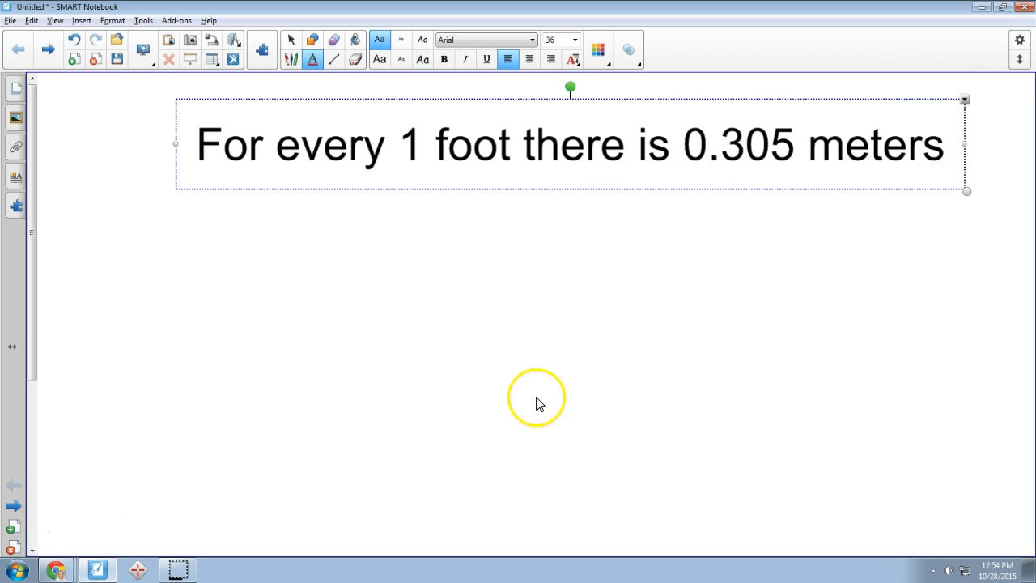
click(536, 402)
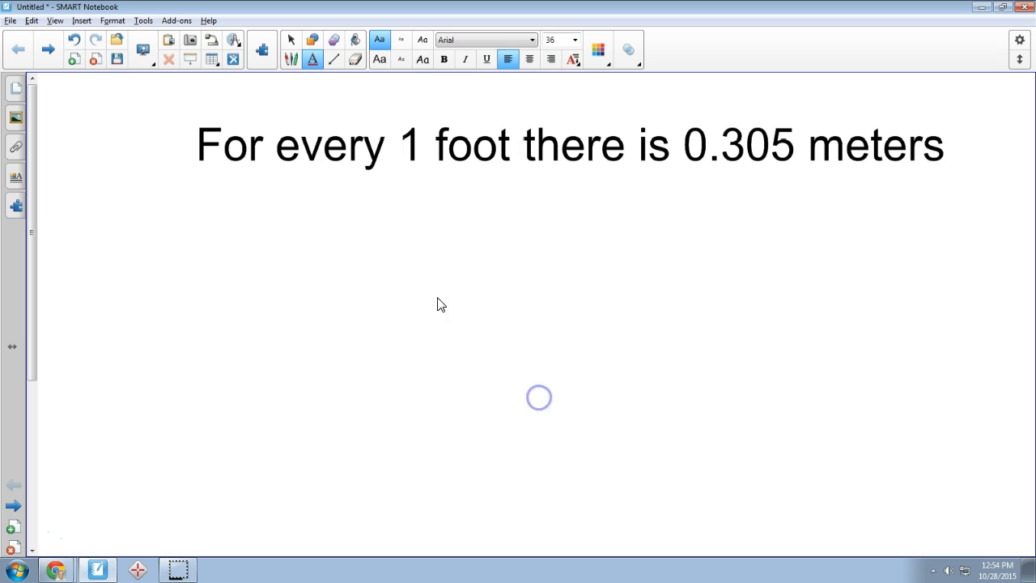
Add a second text line lower on the page reading "For every 10 feet there is", followed by an underscore blank.
click(185, 414)
text(p)
key(BackSpace)
text(For evey)
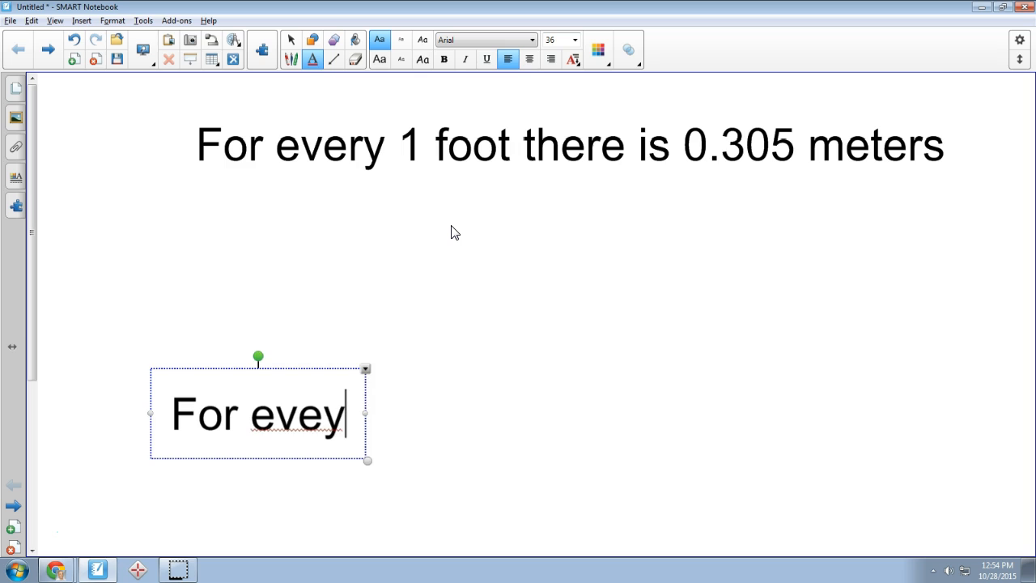
key(BackSpace)
text(ry )
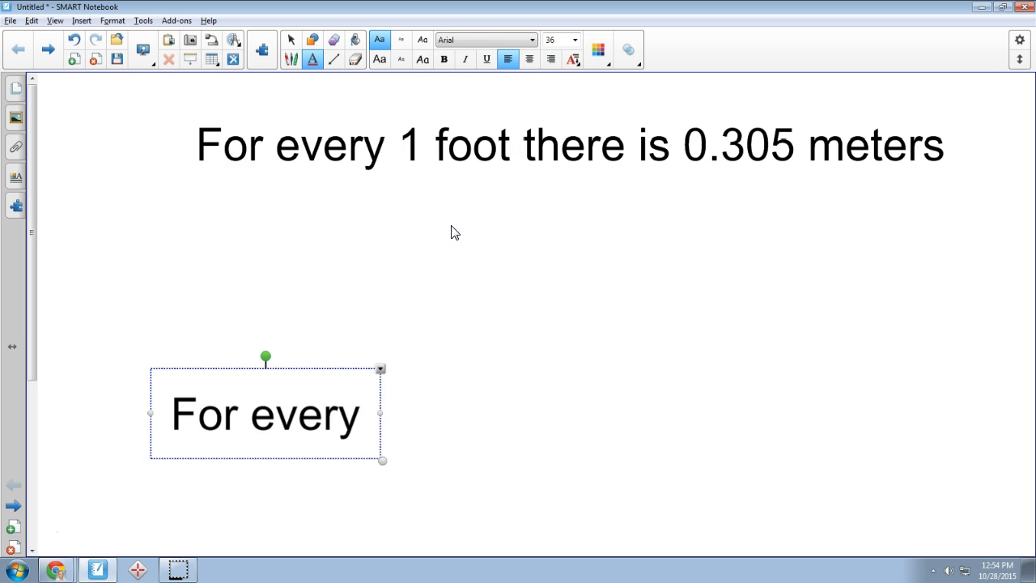
text(10)
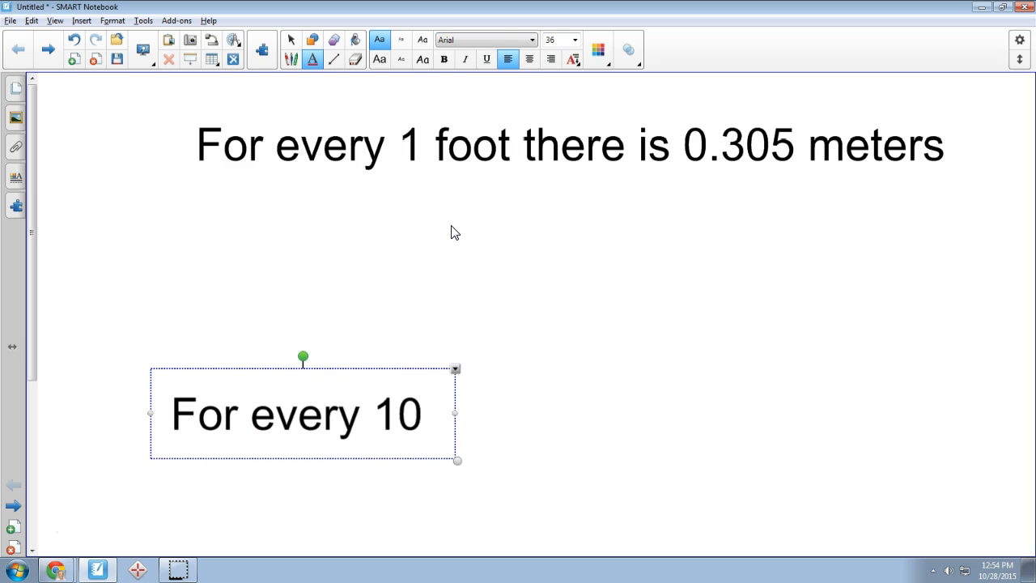
text( feet )
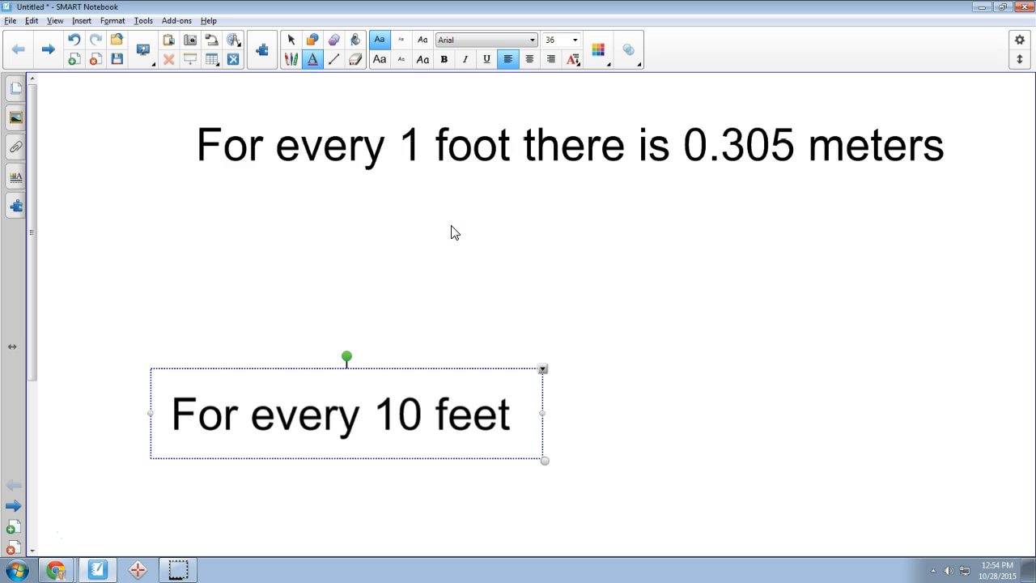
text(there is )
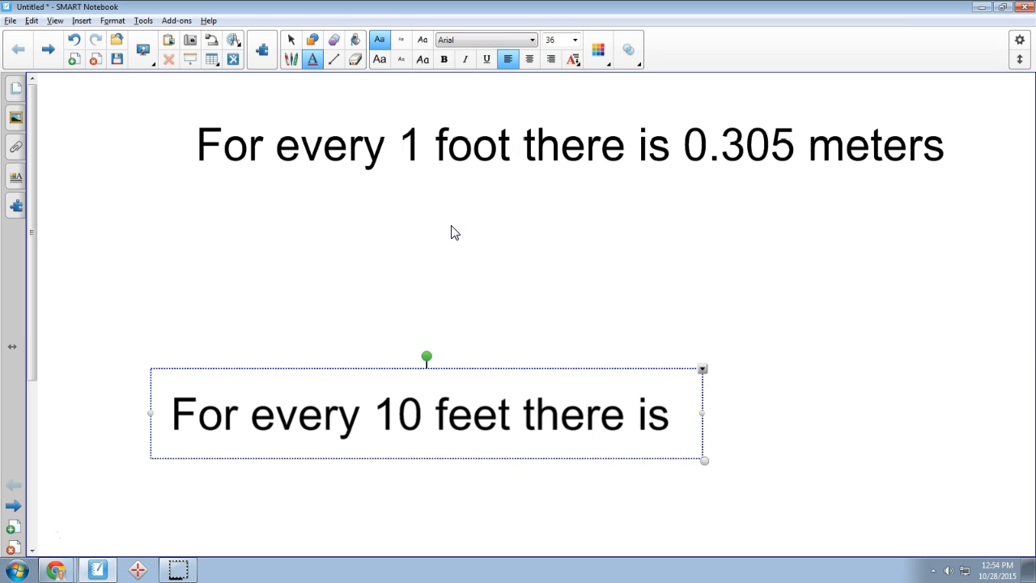
text(_______)
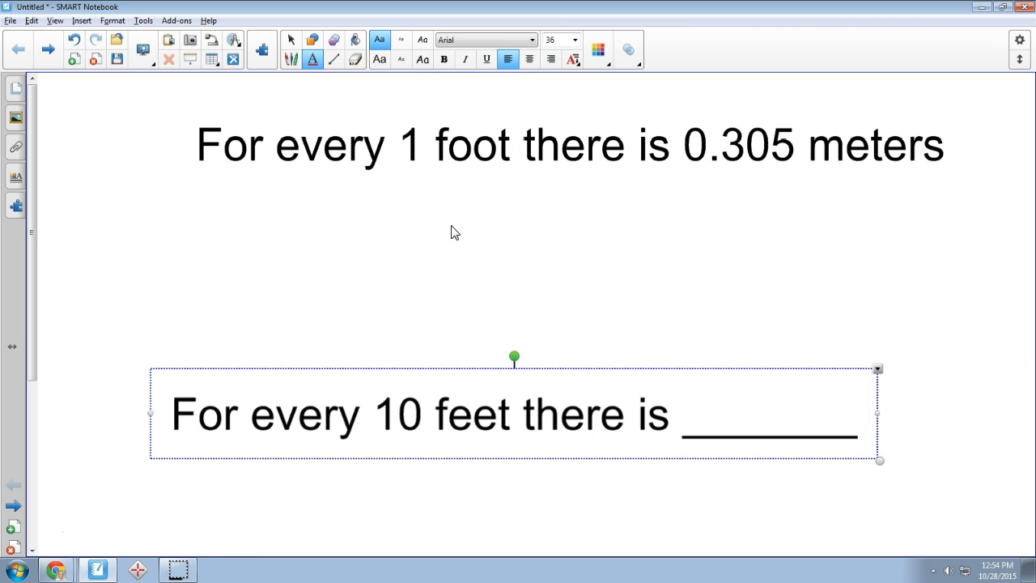
Switch to the Smelly Particle Data spreadsheet in Chrome and check the first Distance (ft) entry in B2.
key(alt+Tab)
click(71, 8)
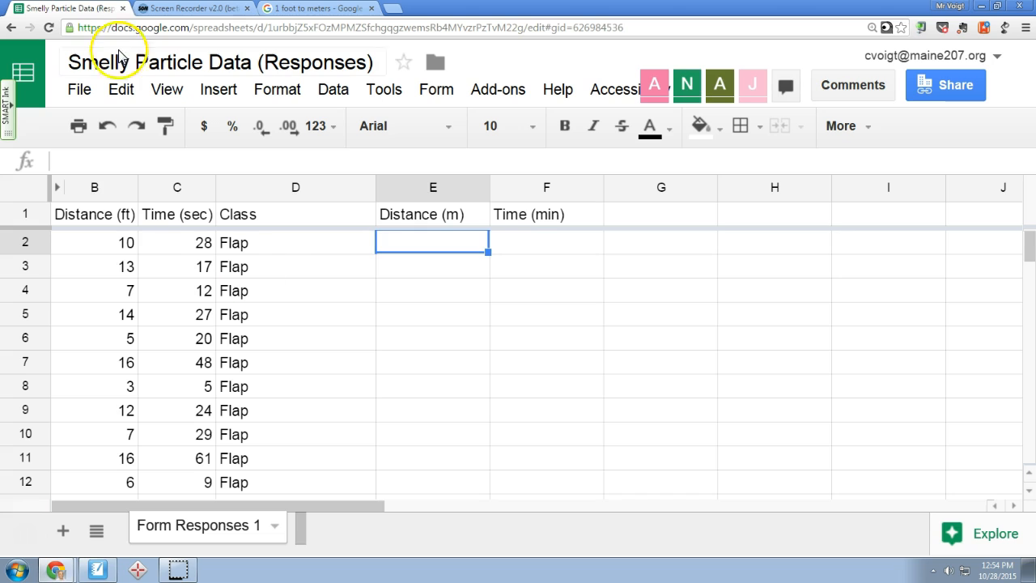
click(117, 245)
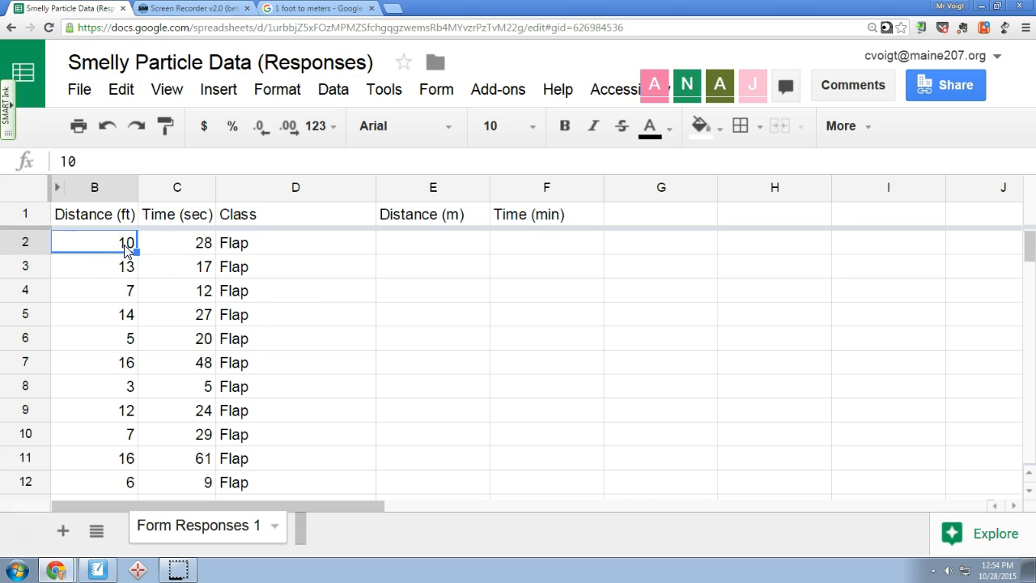
Switch to SMART Notebook and handwrite "x10" with the pen beneath both "1 foot" and "0.305 meters".
click(97, 570)
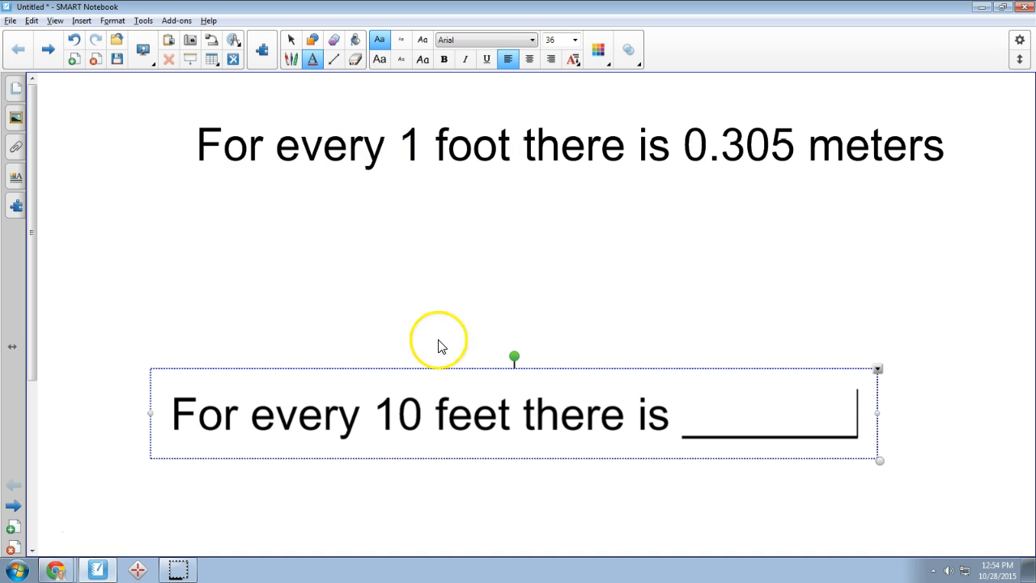
click(291, 59)
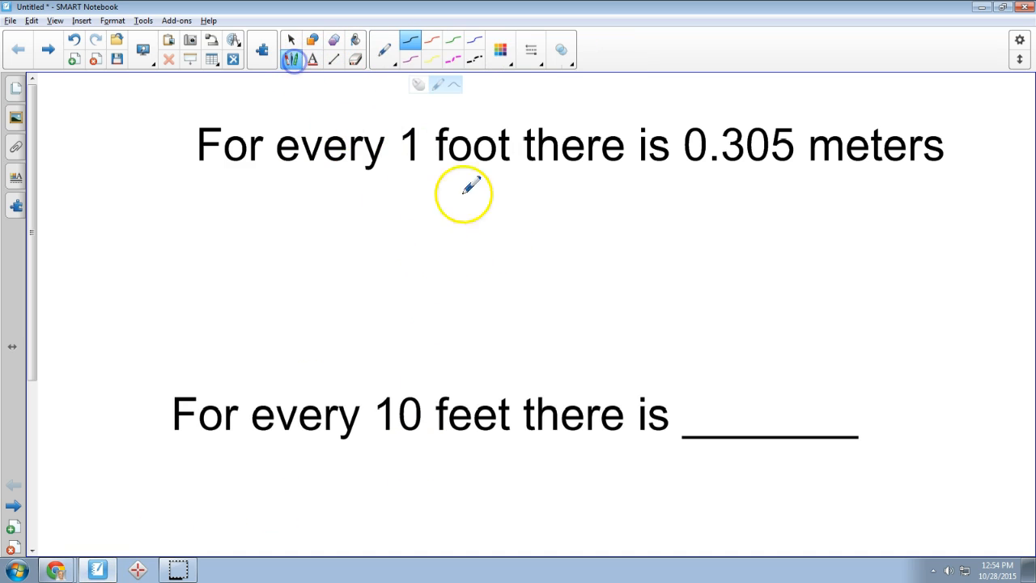
mouse_move(361, 256)
mouse_down()
mouse_move(381, 285)
mouse_move(362, 282)
mouse_up()
mouse_move(419, 230)
mouse_down()
mouse_move(403, 280)
mouse_move(429, 262)
mouse_move(485, 273)
mouse_up()
drag(724, 230, 755, 275)
drag(757, 236, 743, 256)
drag(710, 293, 708, 297)
drag(796, 212, 784, 273)
mouse_move(843, 221)
mouse_down()
mouse_move(863, 250)
mouse_move(831, 251)
mouse_move(819, 265)
mouse_up()
Handwrite "3.05 m" on the blank of the lower sentence and draw a box around its "10".
drag(707, 377, 730, 430)
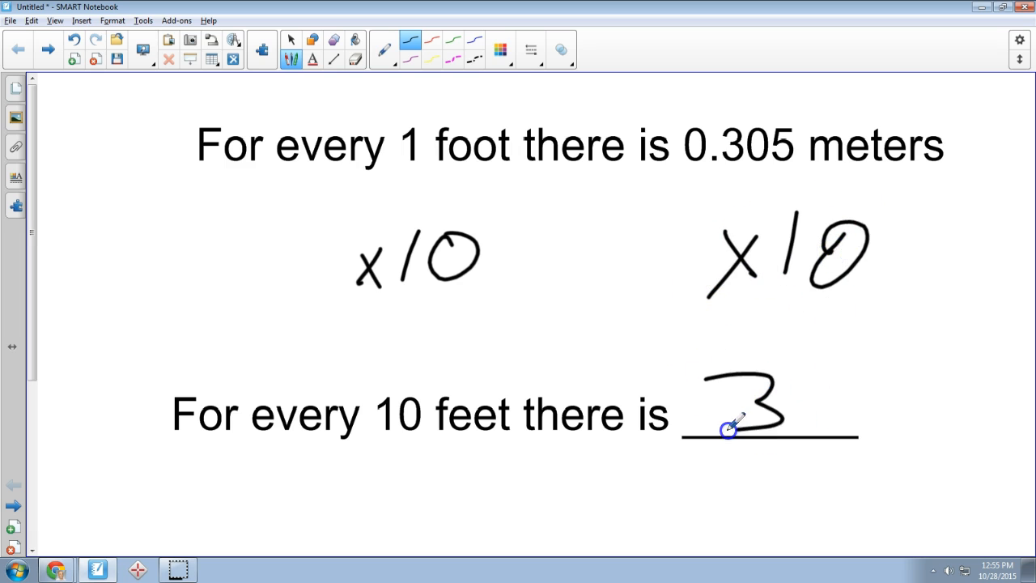
click(803, 414)
drag(821, 377, 818, 380)
mouse_move(874, 360)
mouse_down()
mouse_move(887, 393)
mouse_move(848, 396)
mouse_up()
drag(919, 354, 867, 369)
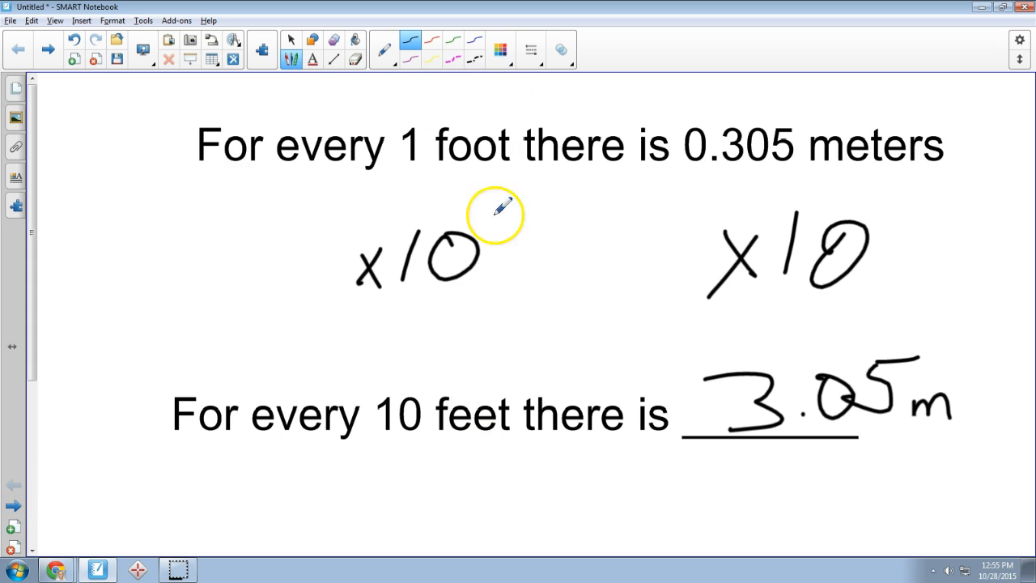
mouse_move(369, 378)
mouse_down()
mouse_move(423, 458)
mouse_move(434, 380)
mouse_up()
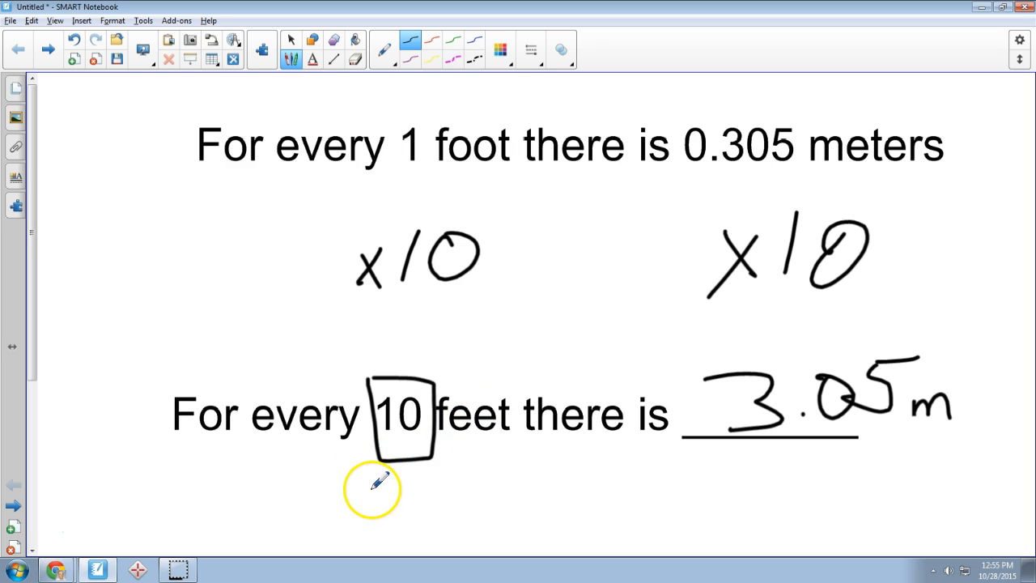
Switch back to the spreadsheet in Chrome and change SMART Ink from the pen to the Select tool.
key(alt+Tab)
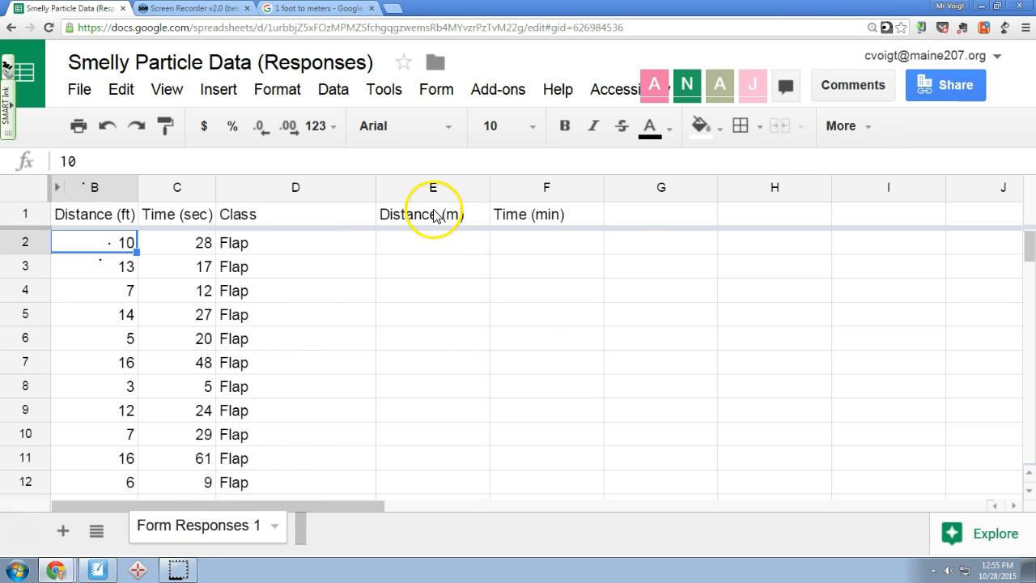
click(10, 108)
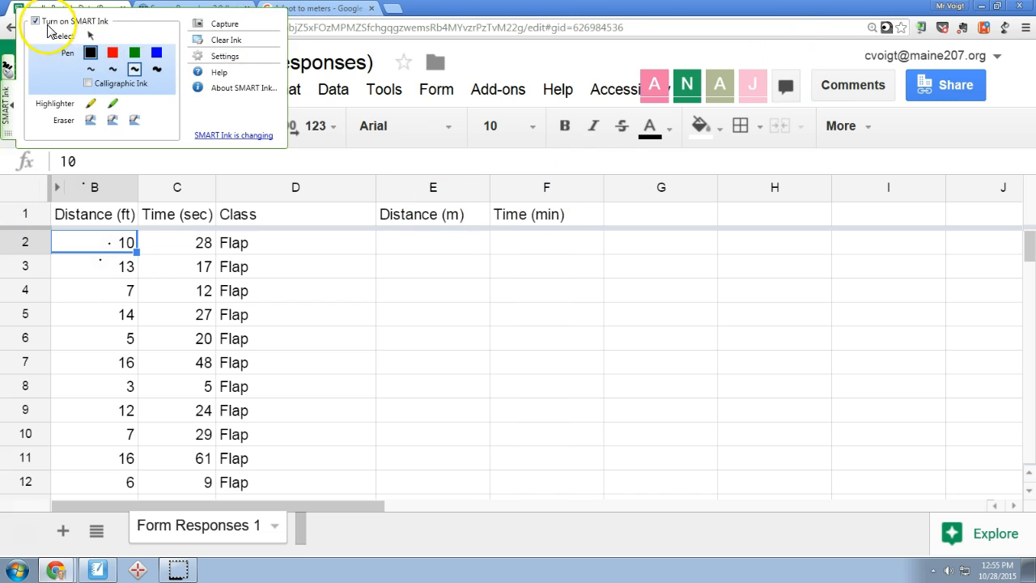
click(91, 36)
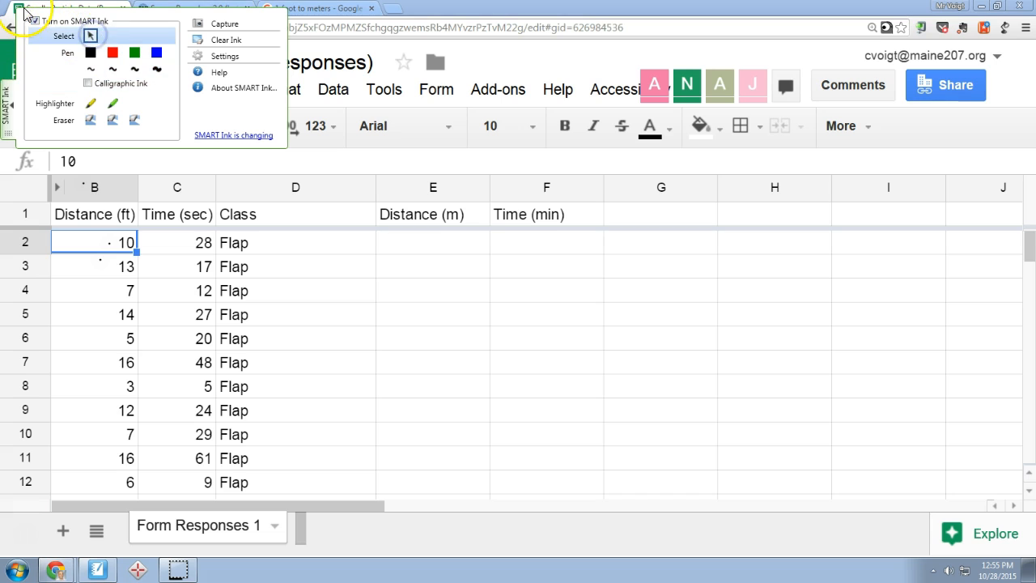
click(22, 241)
Start a formula with "=" in cell E2 under Distance (m), with the insertion point in the formula bar.
click(440, 247)
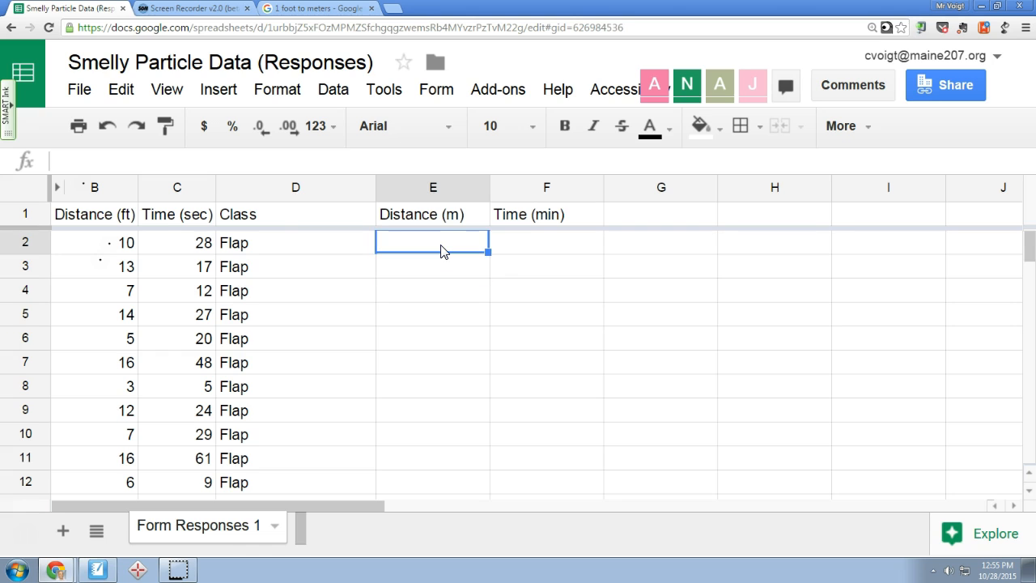
text(=)
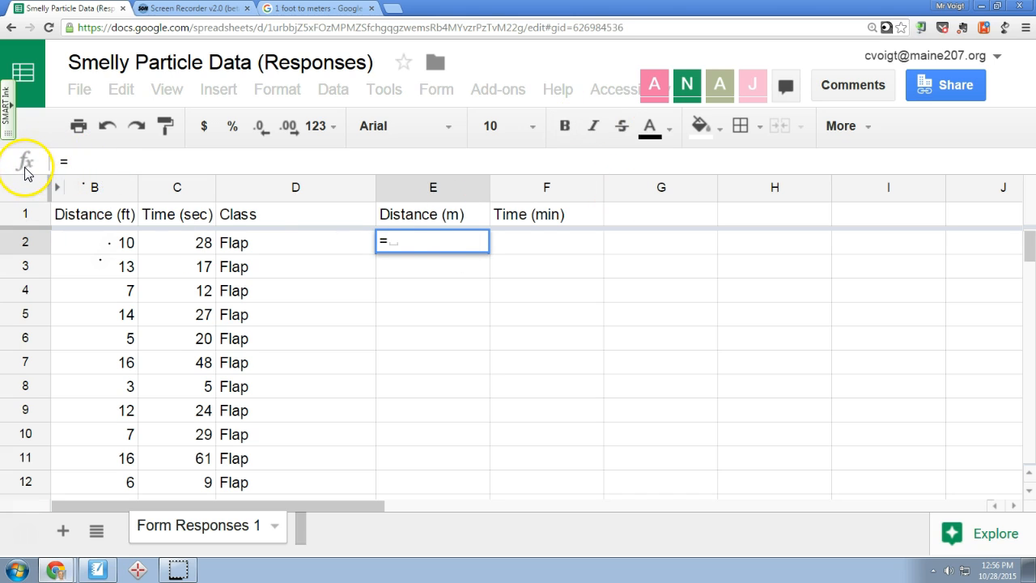
click(84, 162)
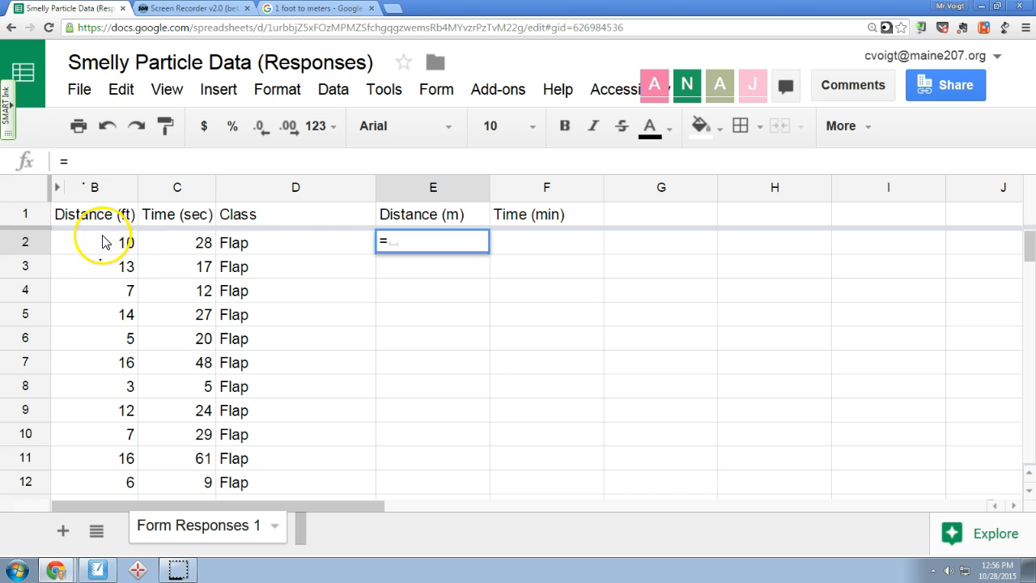
text(B)
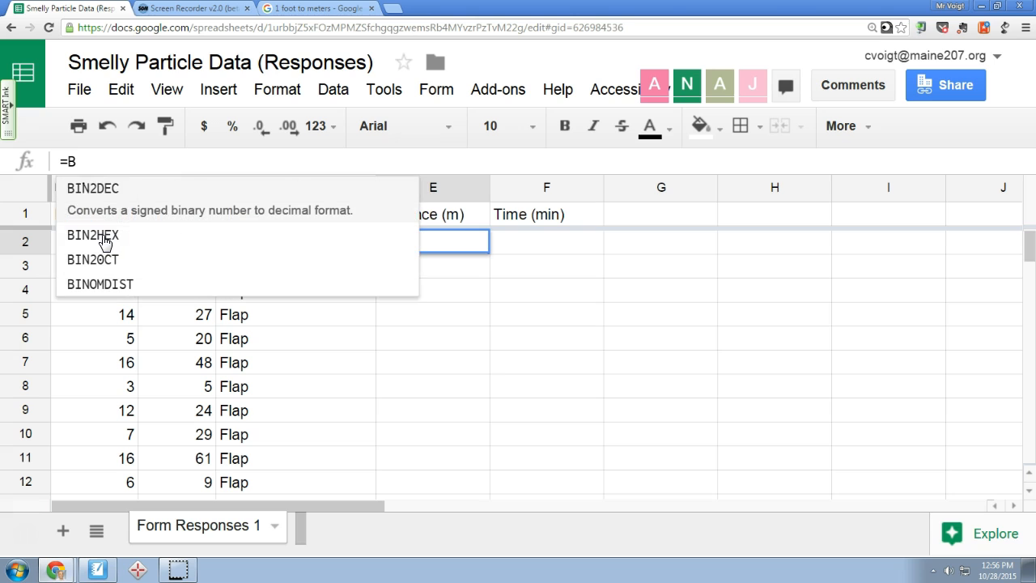
text(2)
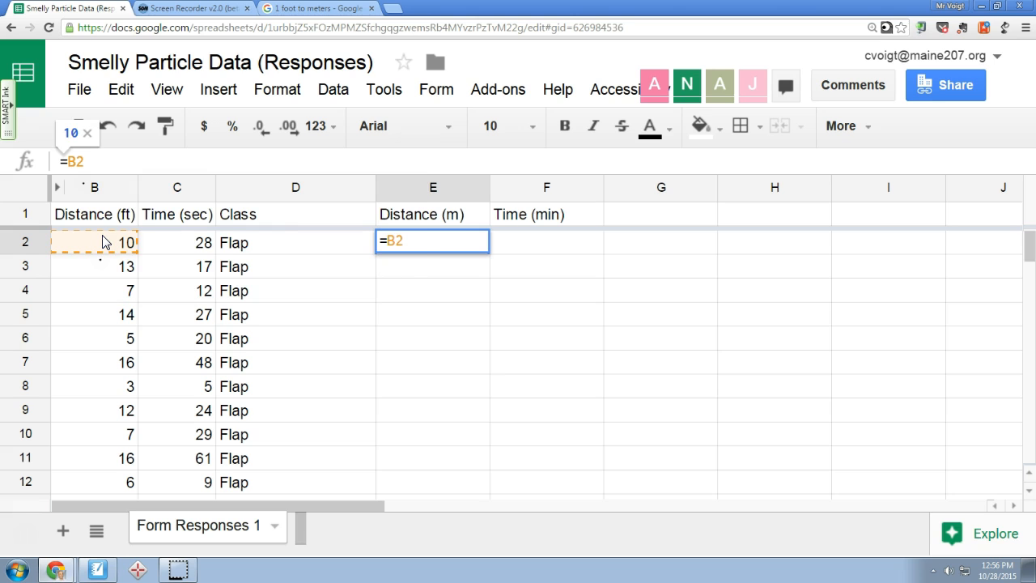
key(BackSpace)
key(BackSpace)
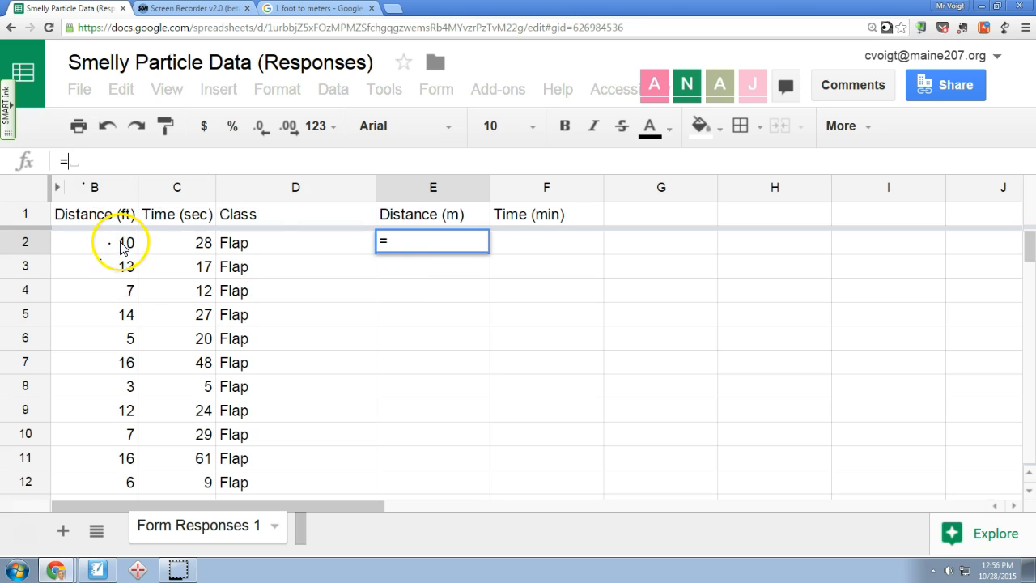
Complete the E2 formula as =B2 by picking the first Distance (ft) cell, then select B2.
click(123, 243)
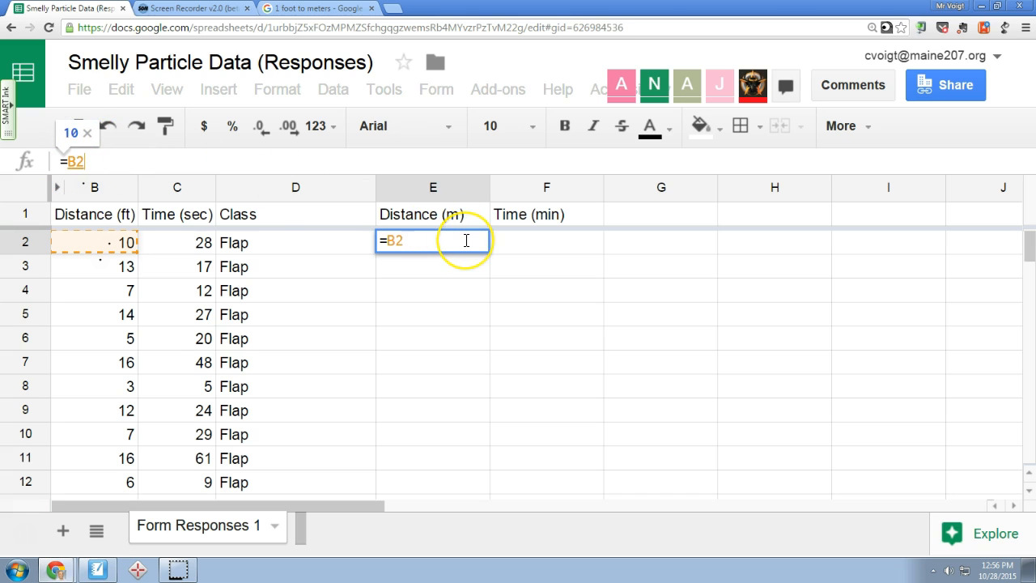
key(Return)
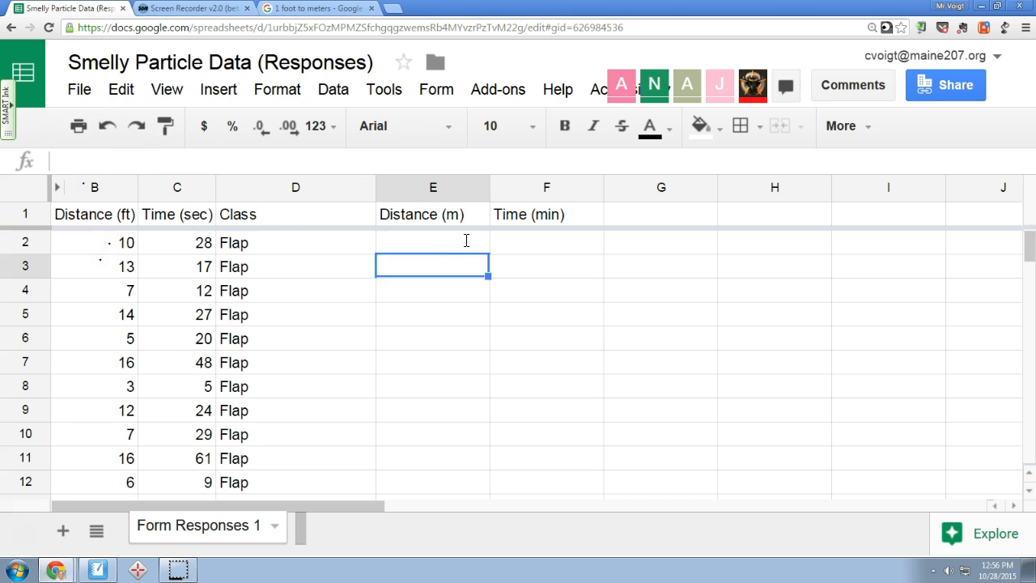
key(Return)
click(91, 242)
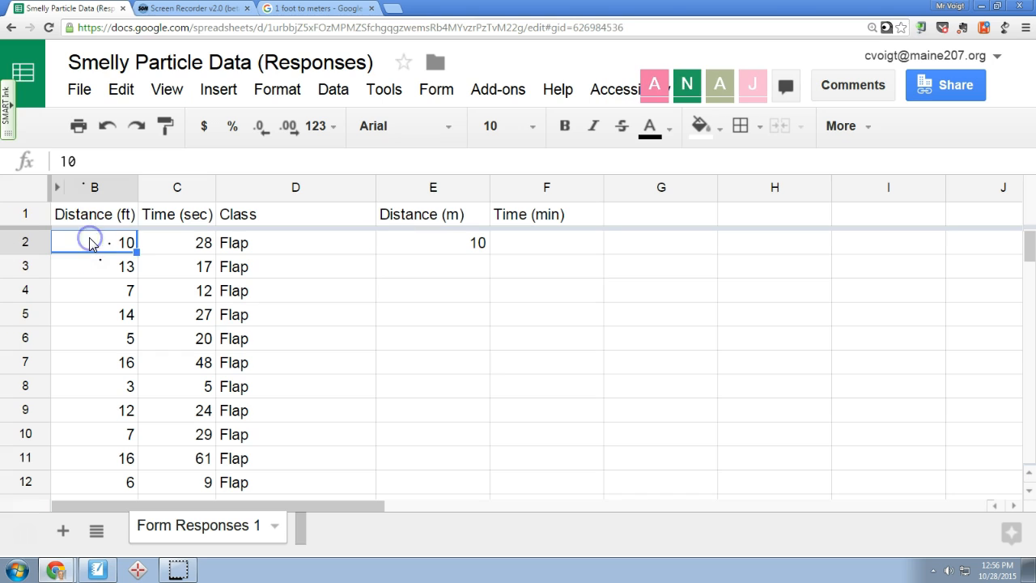
Set B2 to 20 to test the linked formula, and restore it to 10.
text(20)
key(Return)
click(89, 239)
text(10)
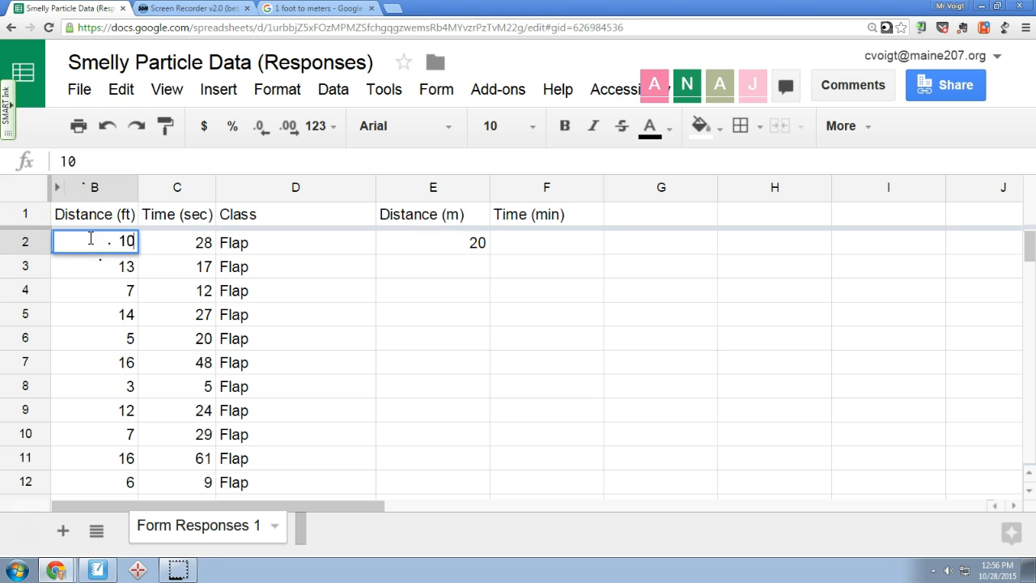
key(Return)
Open the E2 formula for editing, switch to SMART Notebook and draw a double-headed arrow from the boxed "10" to the "x10" under 0.305.
click(474, 243)
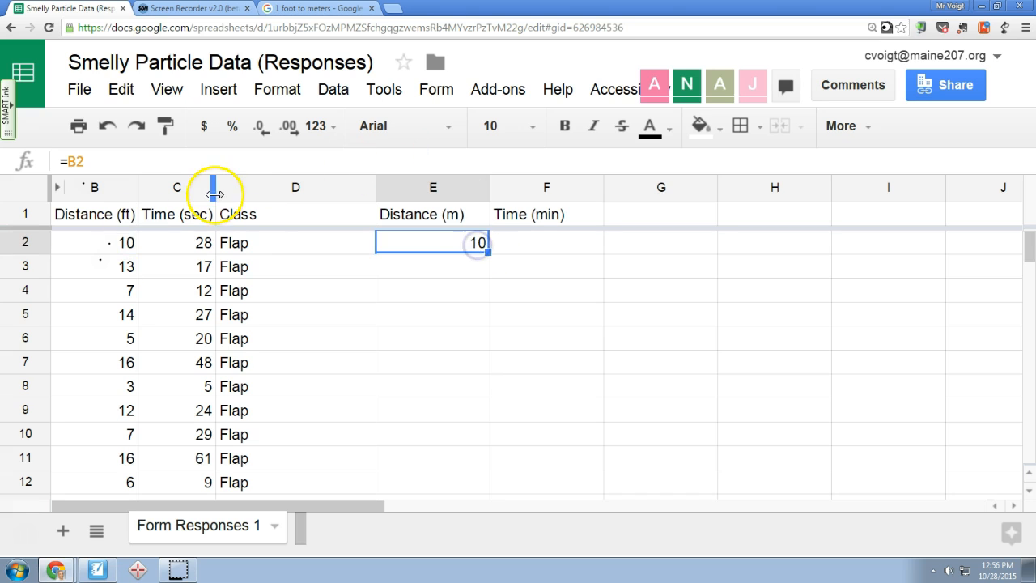
click(213, 164)
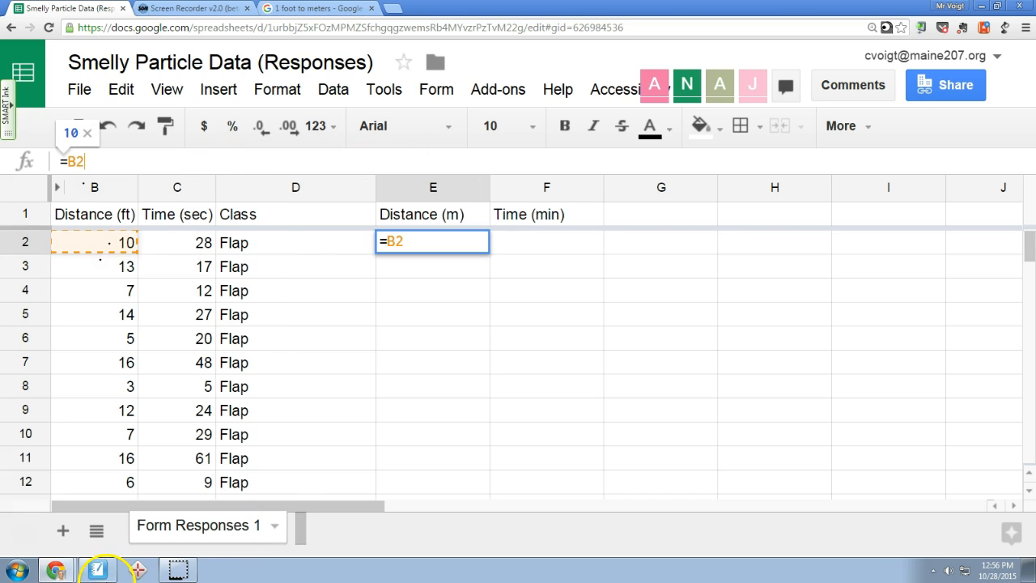
click(97, 569)
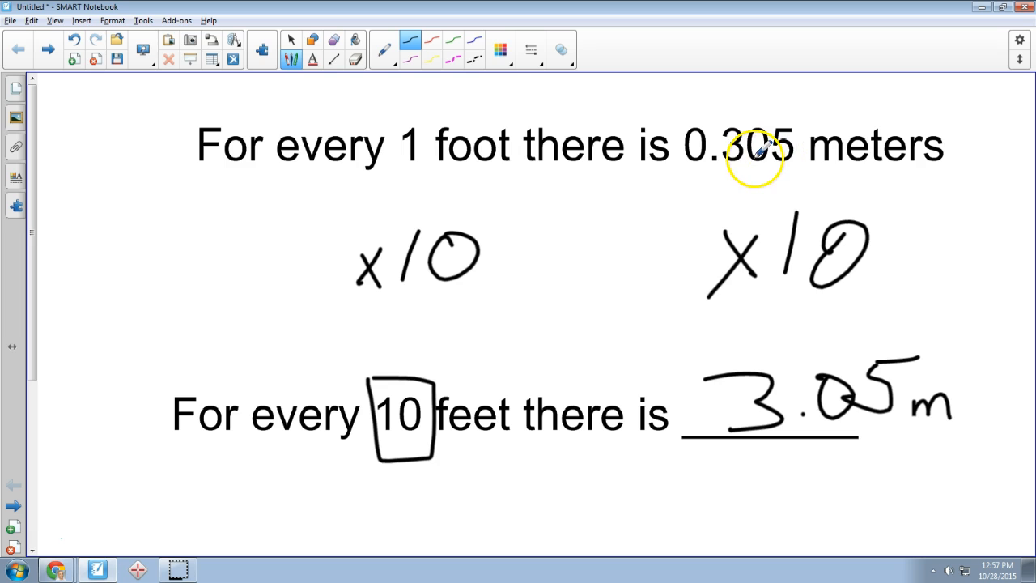
mouse_move(714, 253)
mouse_down()
mouse_move(497, 363)
mouse_move(447, 376)
mouse_up()
mouse_move(662, 260)
mouse_down()
mouse_move(727, 252)
mouse_move(689, 308)
mouse_up()
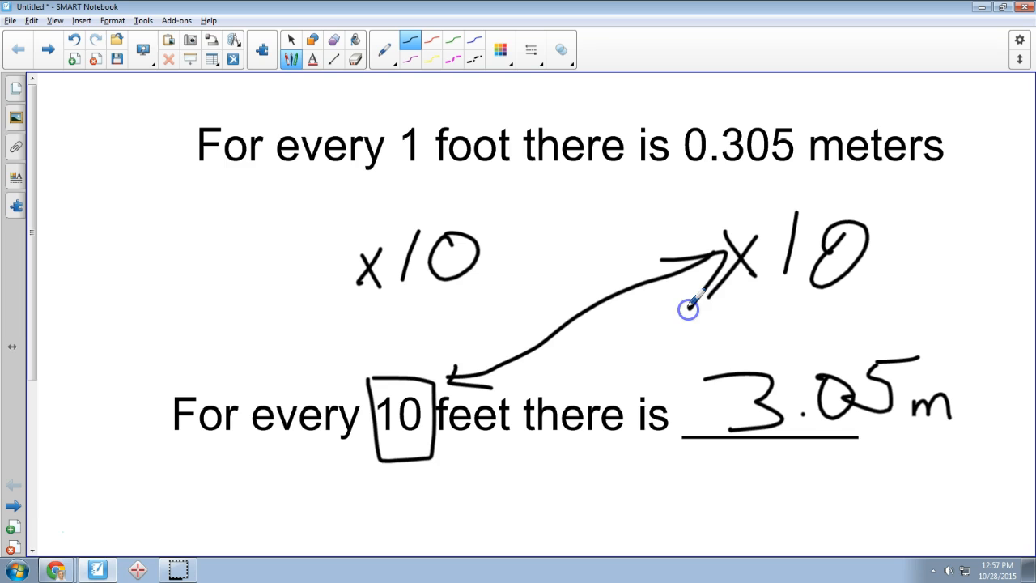
Return to the spreadsheet in Chrome and complete the E2 formula as =B2*0.305.
click(981, 6)
click(118, 161)
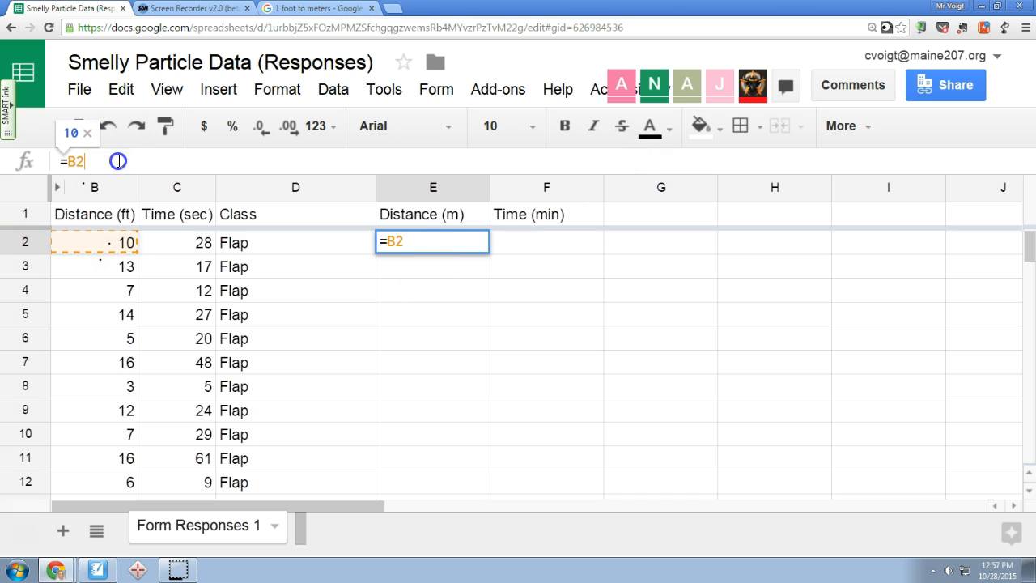
text(*)
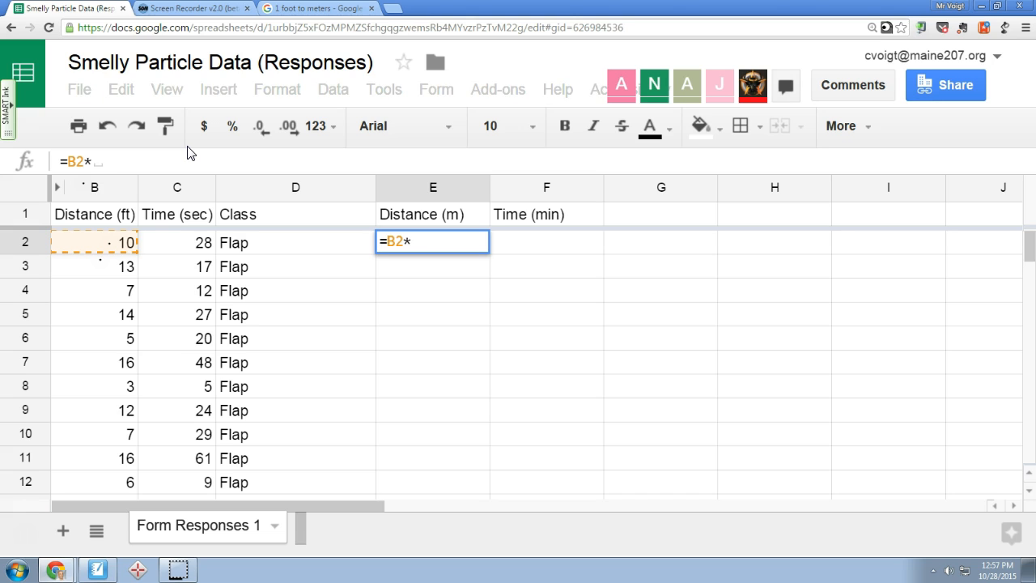
text(0.3)
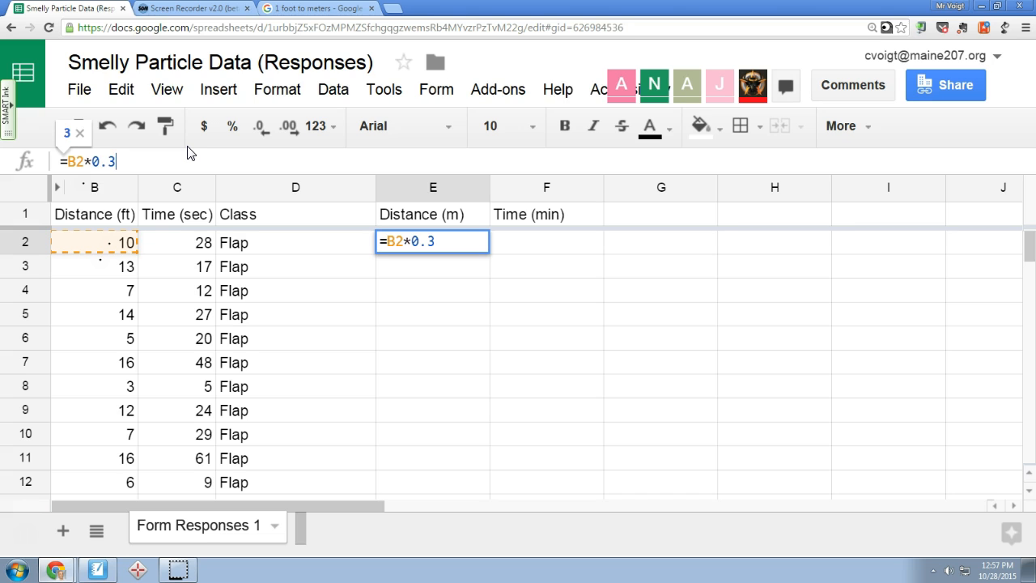
text(05)
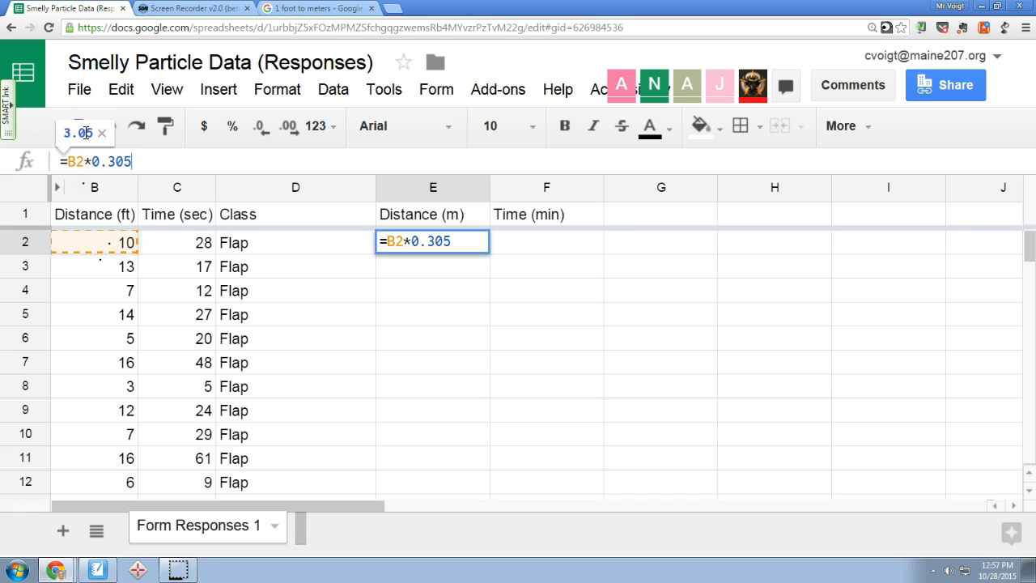
key(alt+Tab)
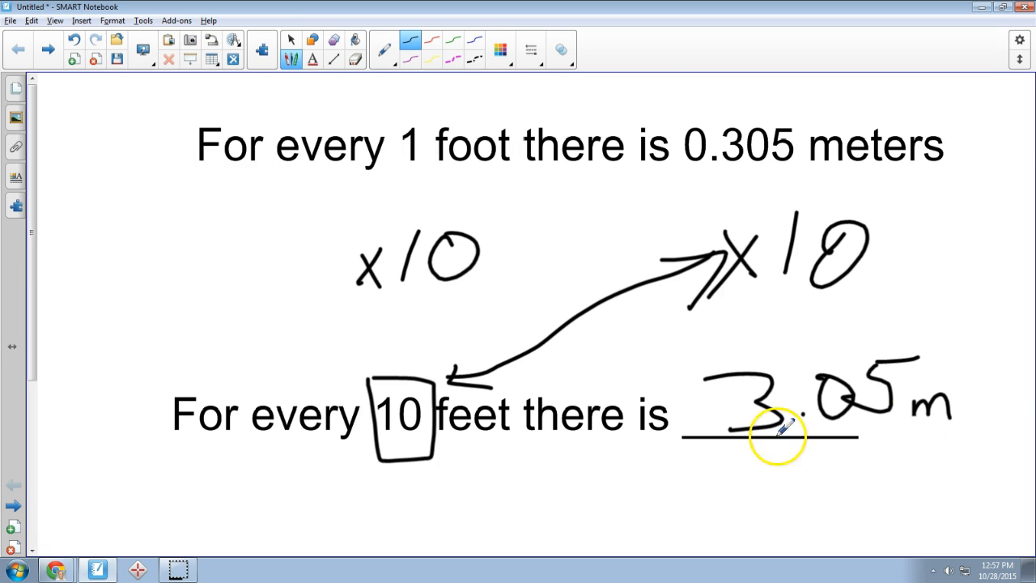
key(alt+Tab)
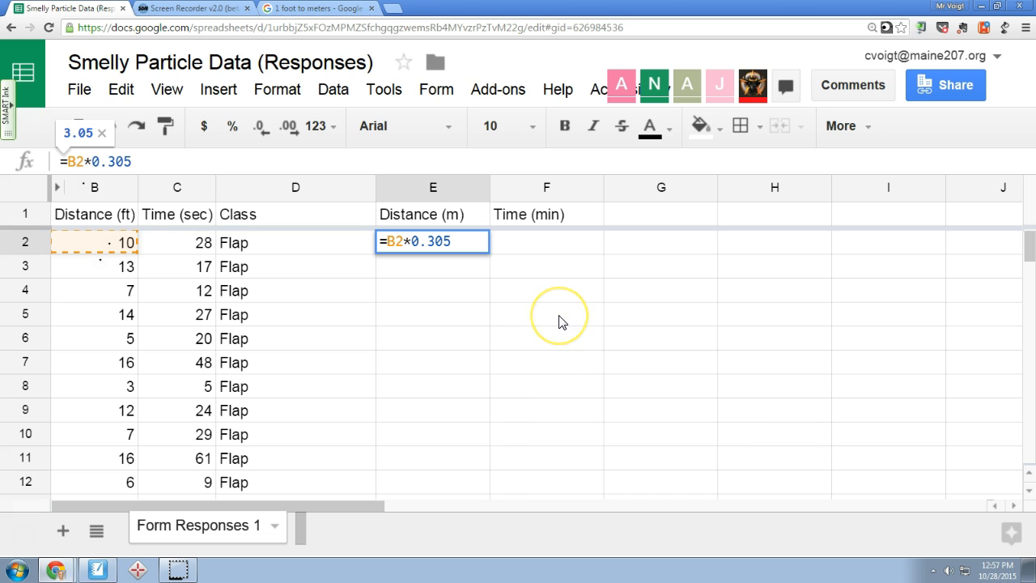
key(Return)
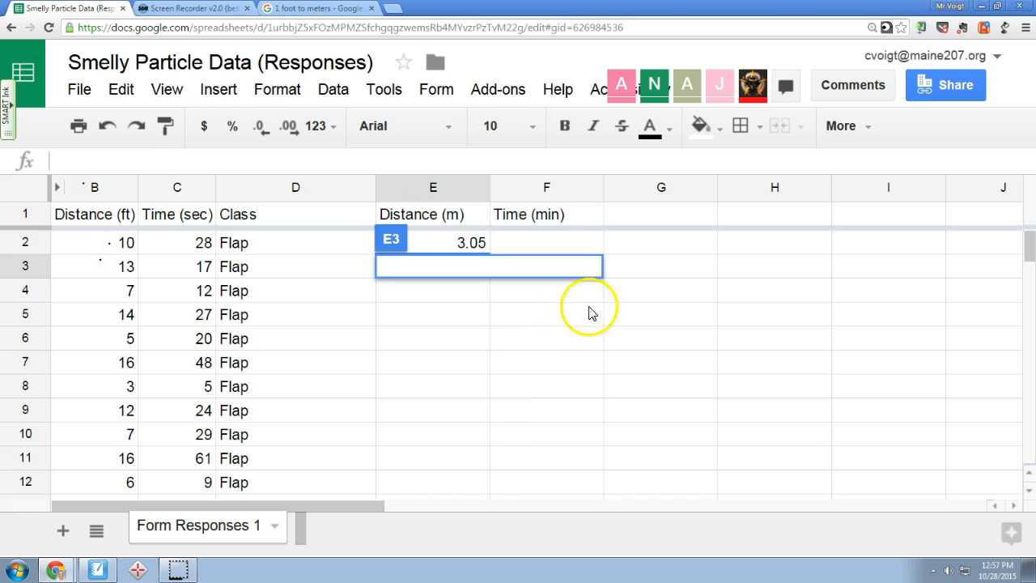
Review the whole conversion formula in E2 and leave the cell without editing it.
click(459, 247)
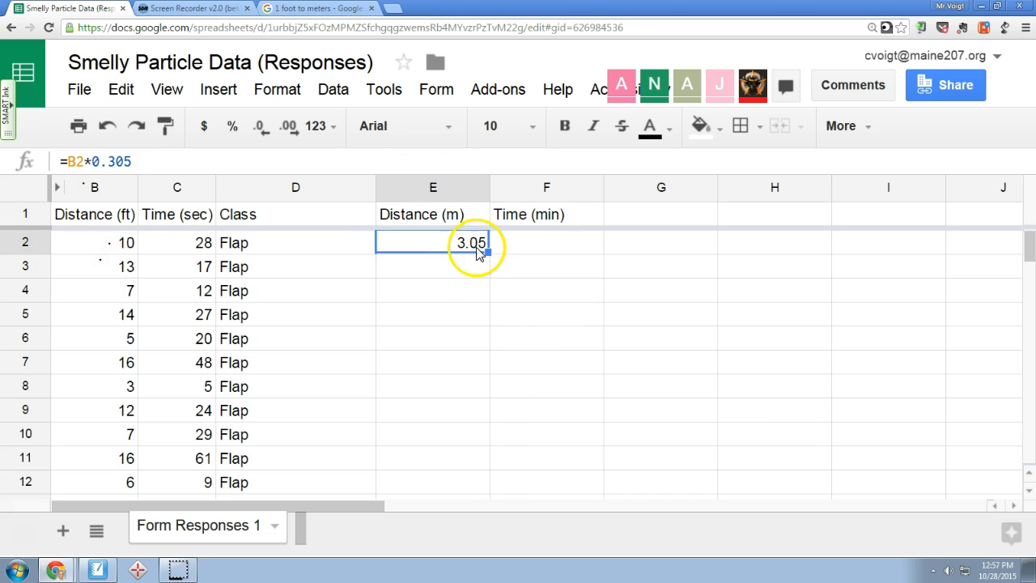
click(155, 163)
key(ctrl+a)
drag(60, 162, 138, 164)
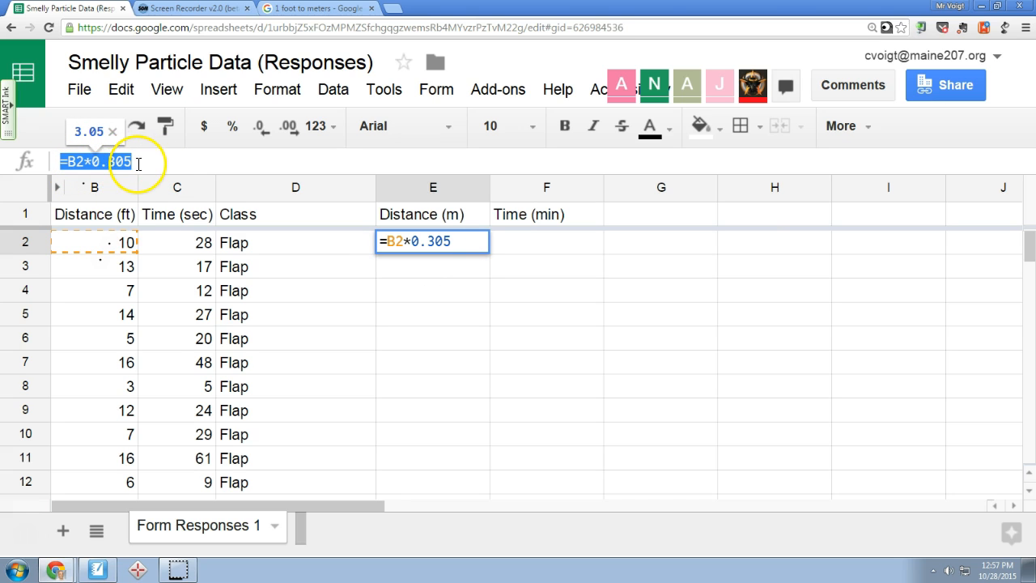
click(429, 269)
click(569, 345)
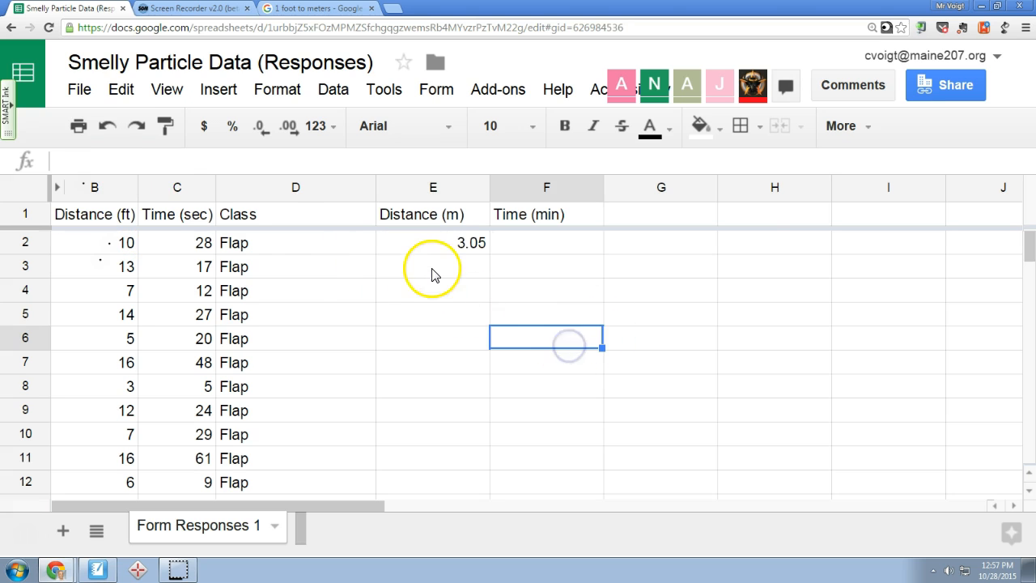
Delete the stray SMART Ink dot over cell B2, then select B2.
click(109, 240)
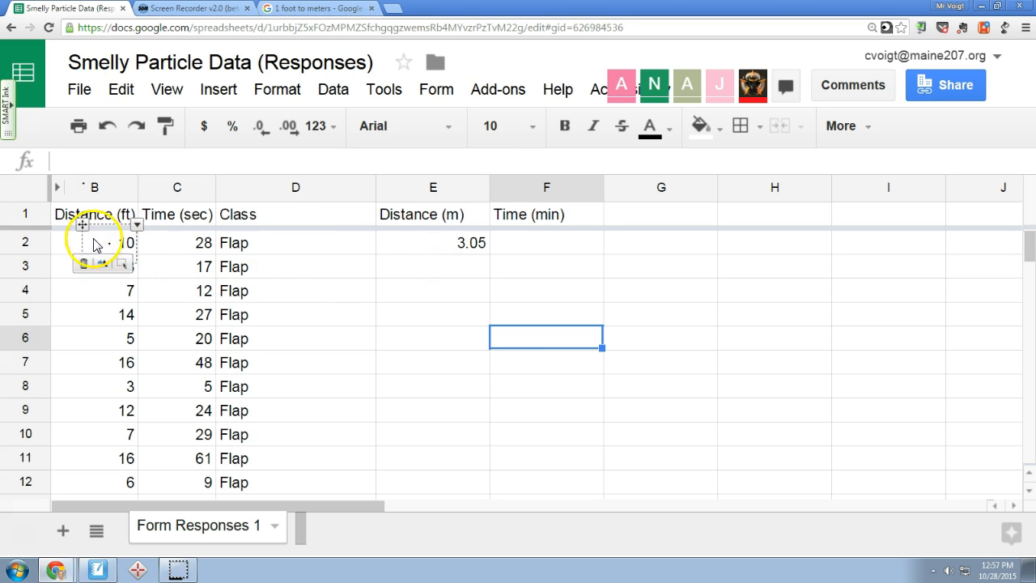
click(82, 264)
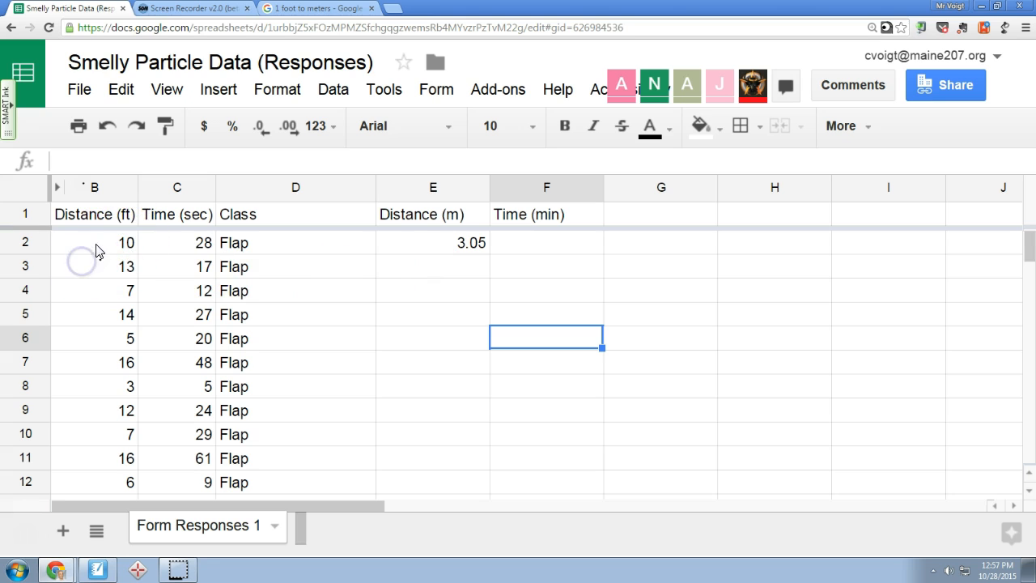
click(113, 244)
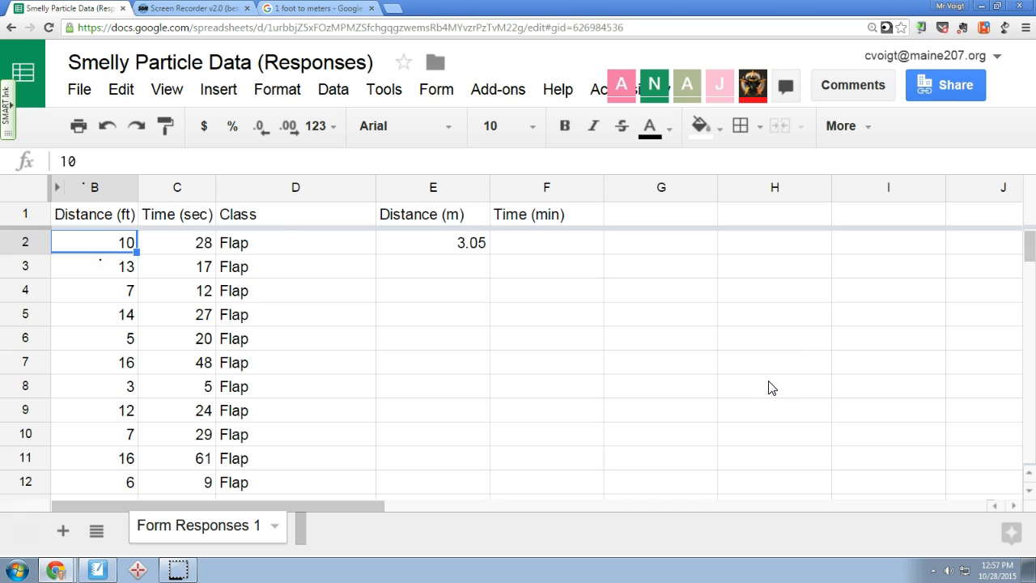
Test the conversion formula by setting B2 to 100 and 651, and restore it to 10.
text(1)
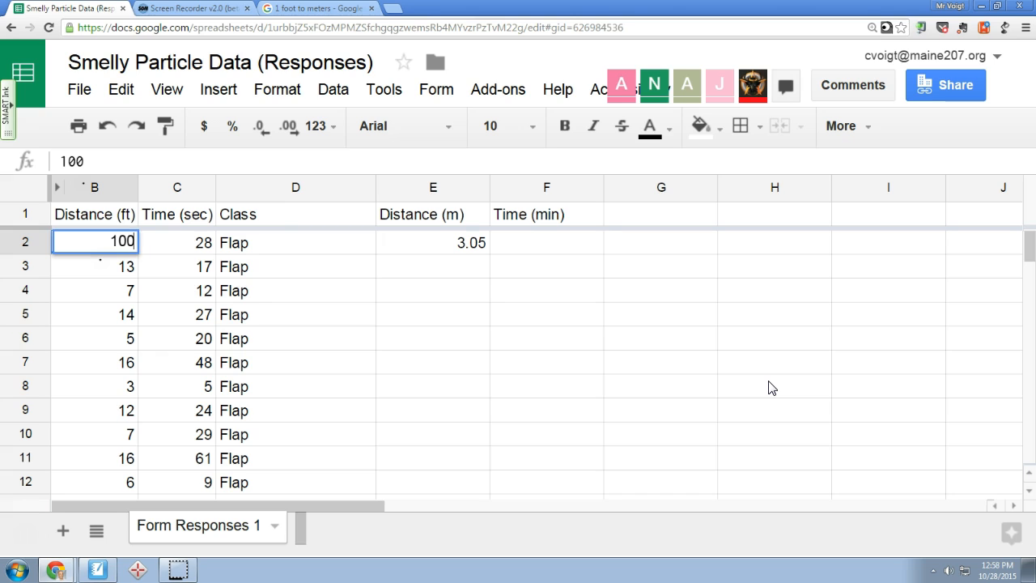
key(Return)
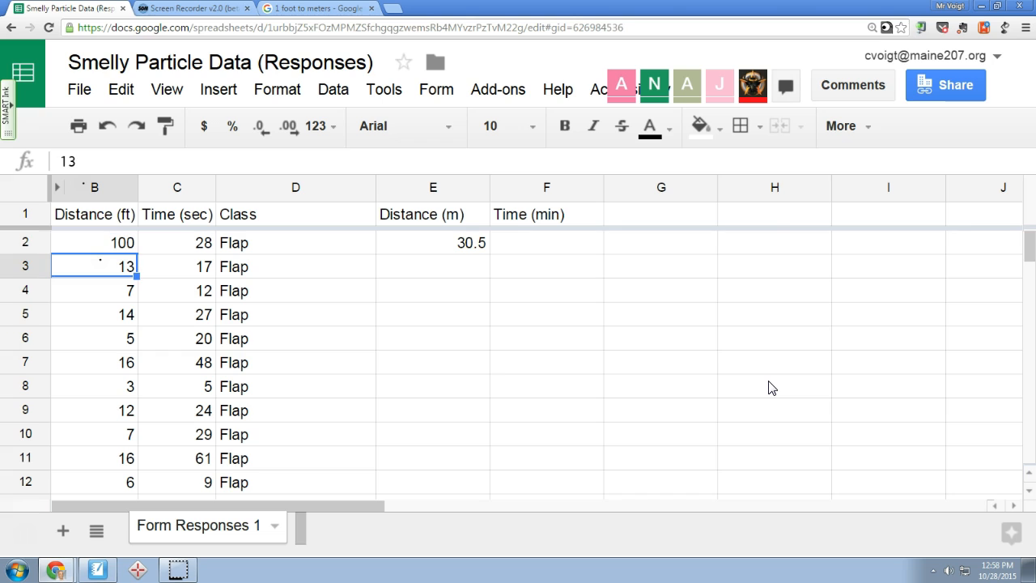
key(Up)
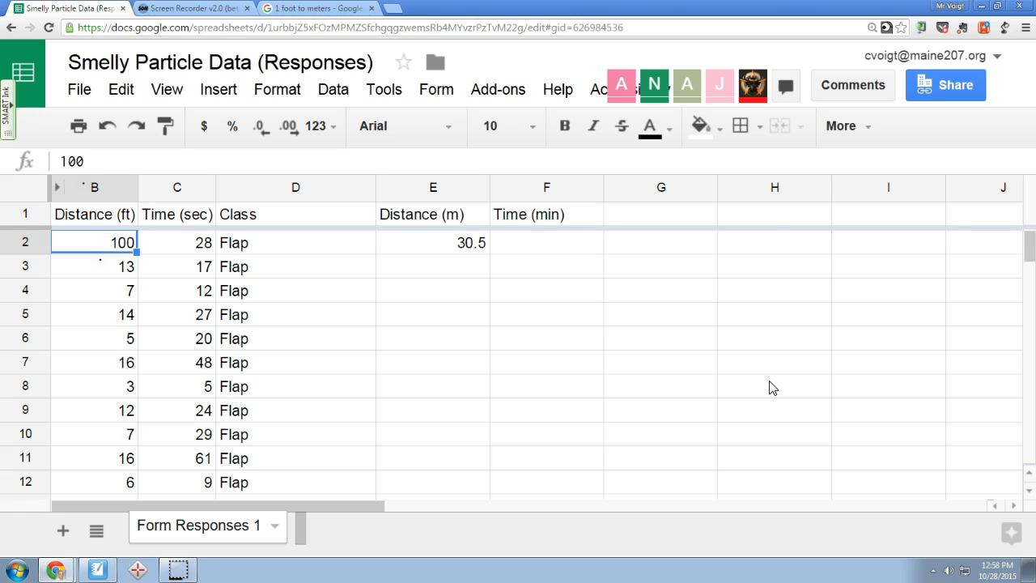
text(65)
key(Return)
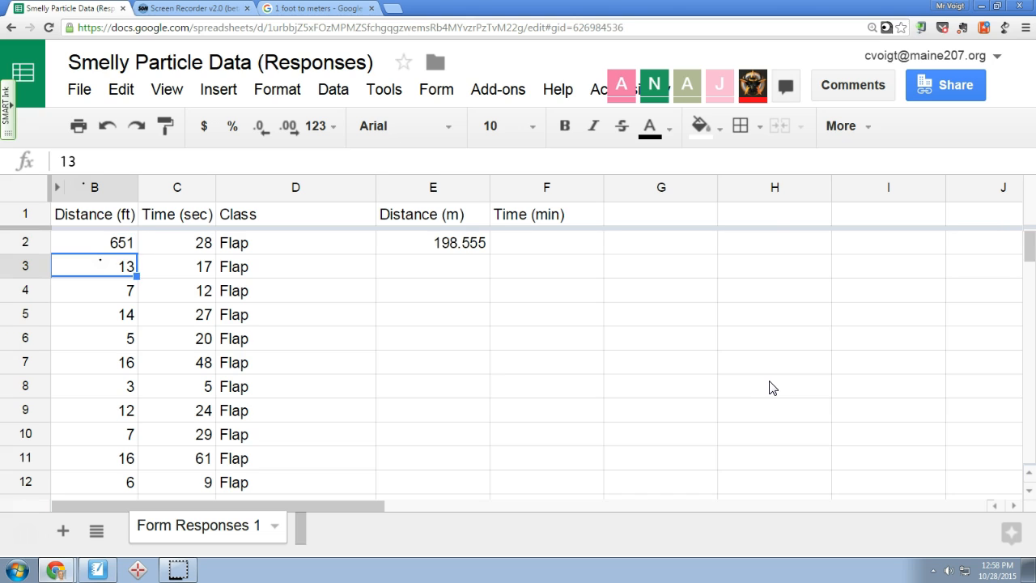
key(Up)
text(10)
key(Return)
Check the 0.305 multiplier in the E2 formula, then exit editing and reselect E2.
key(Right)
key(Right)
key(Right)
key(Right)
key(Left)
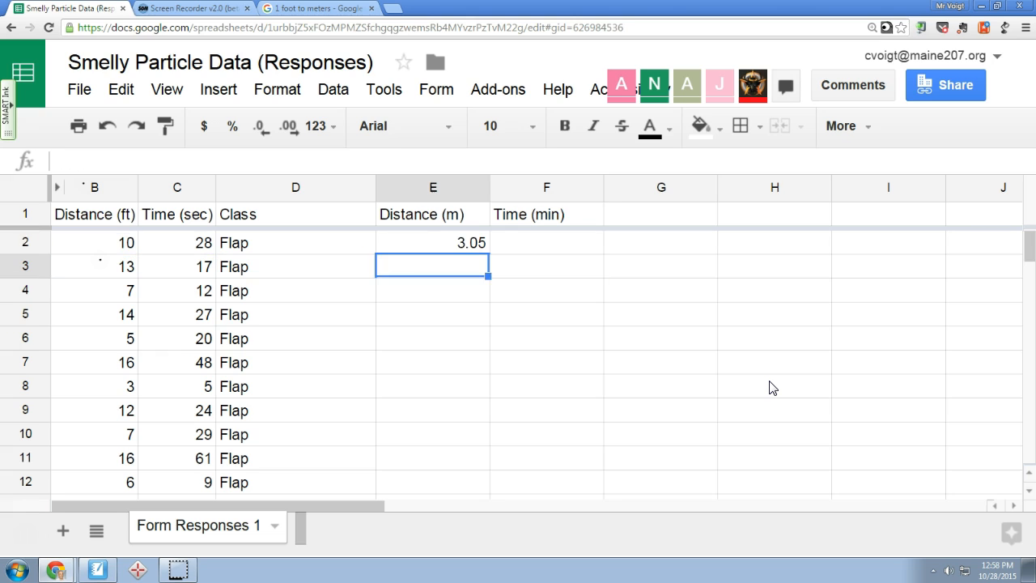
key(Up)
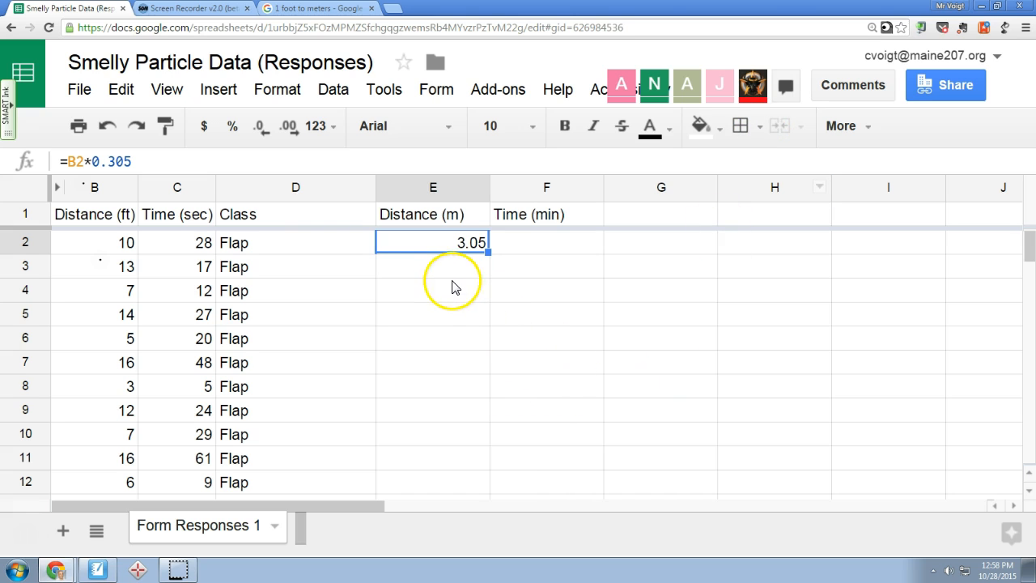
triple_click(180, 166)
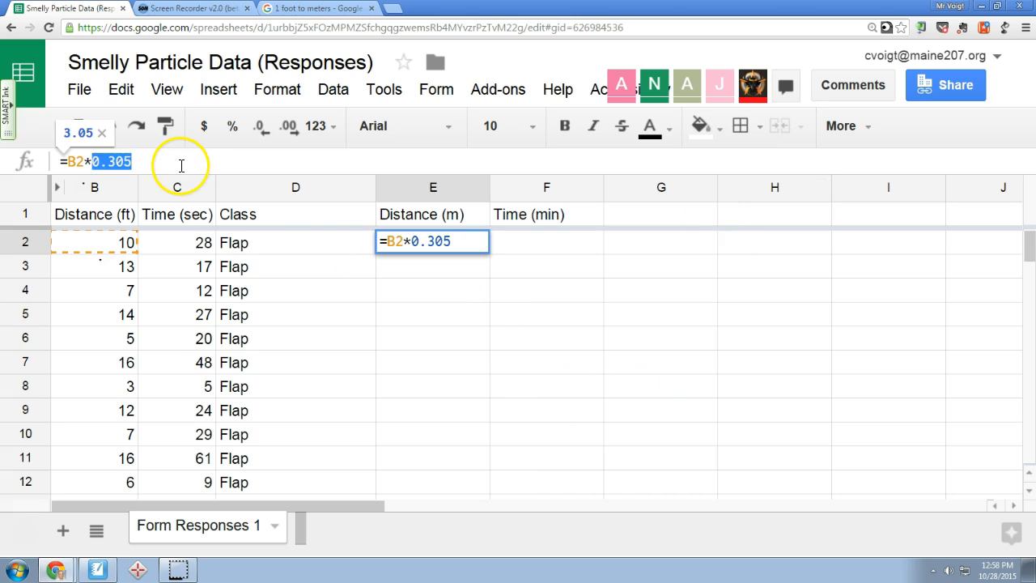
click(476, 318)
click(435, 243)
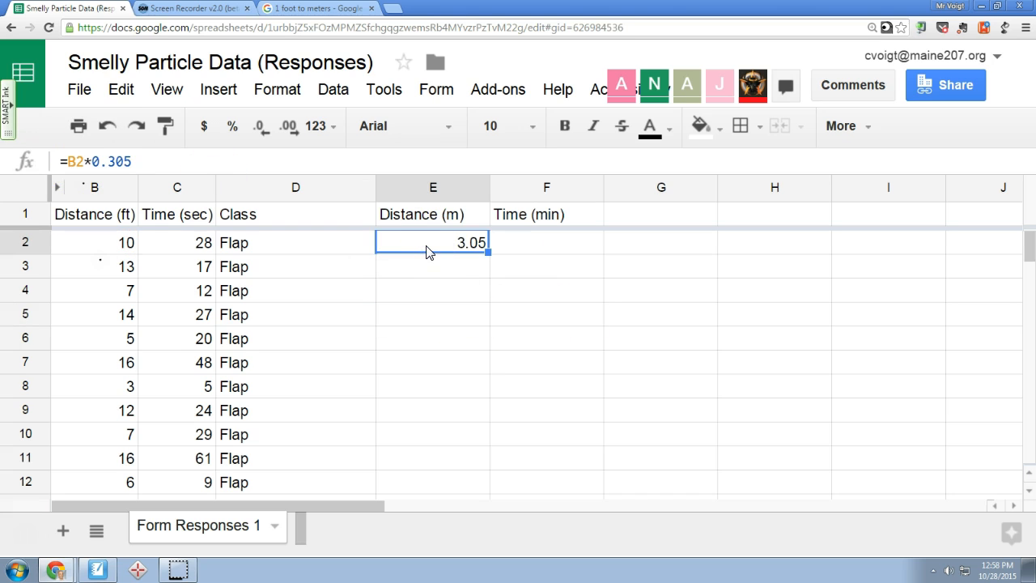
Copy the conversion formula from E2, paste it into E3, and select the matching feet value in B3.
right_click(426, 246)
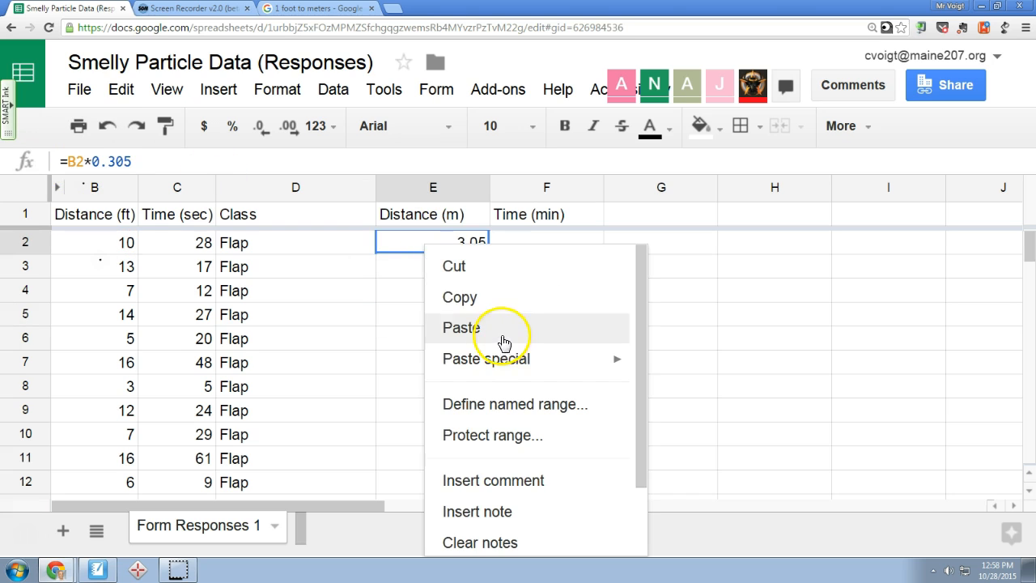
click(357, 302)
click(418, 243)
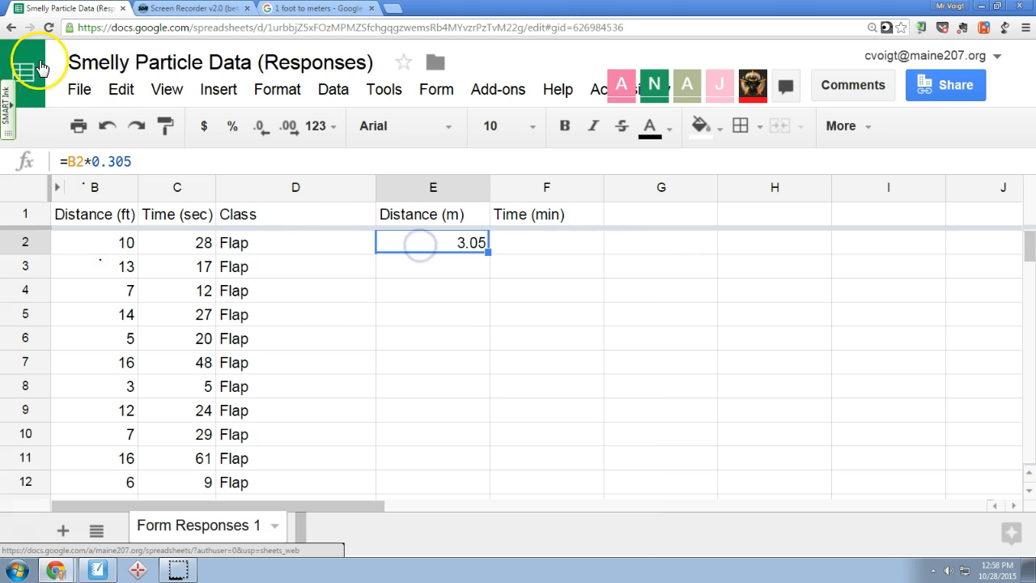
click(123, 91)
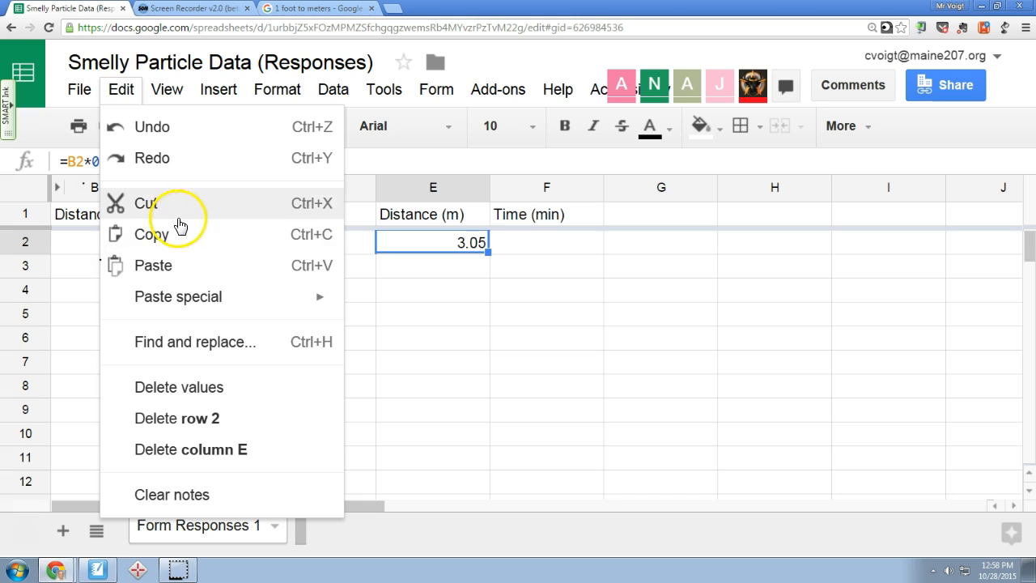
click(610, 331)
click(442, 244)
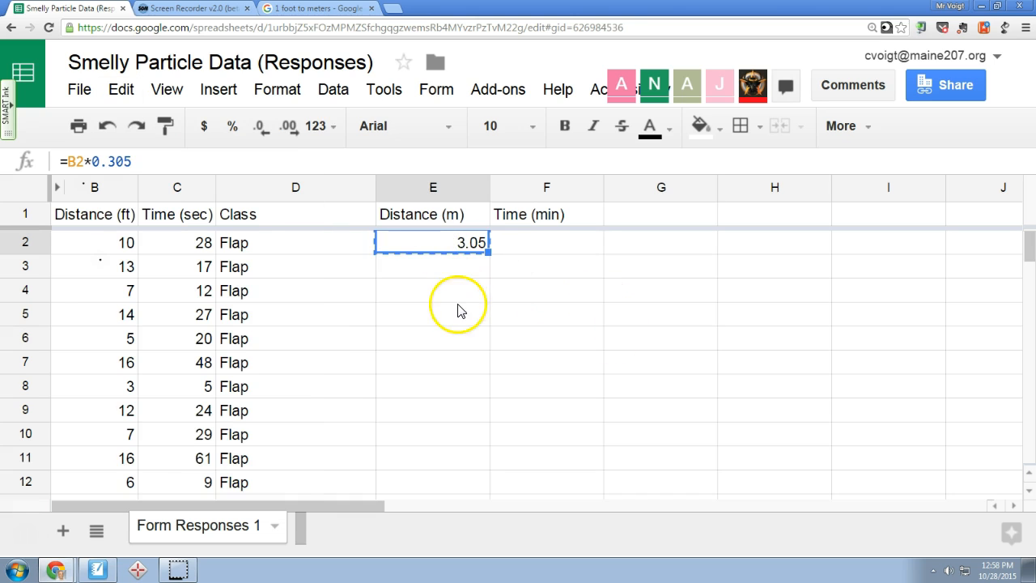
click(467, 273)
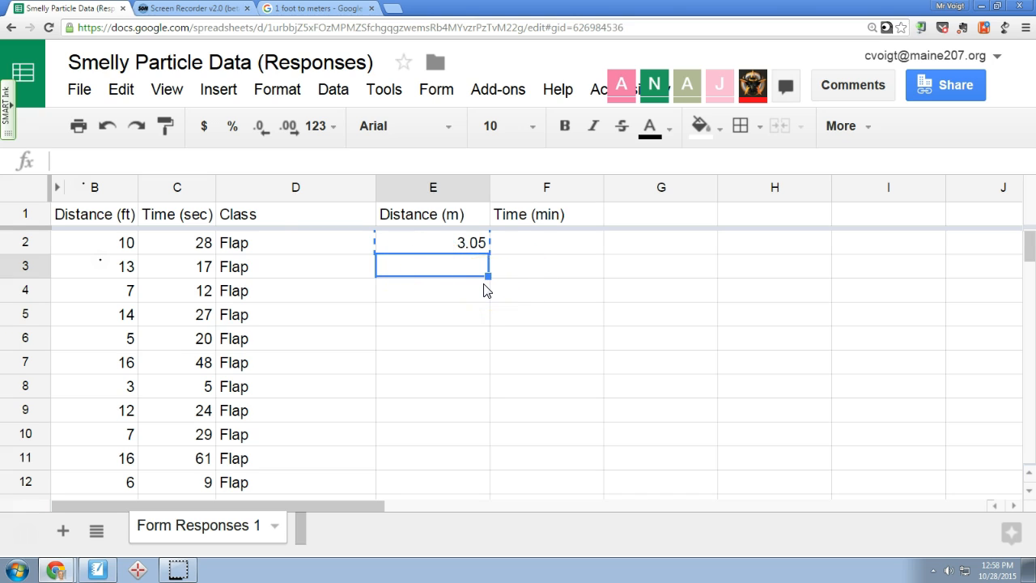
text(3.965)
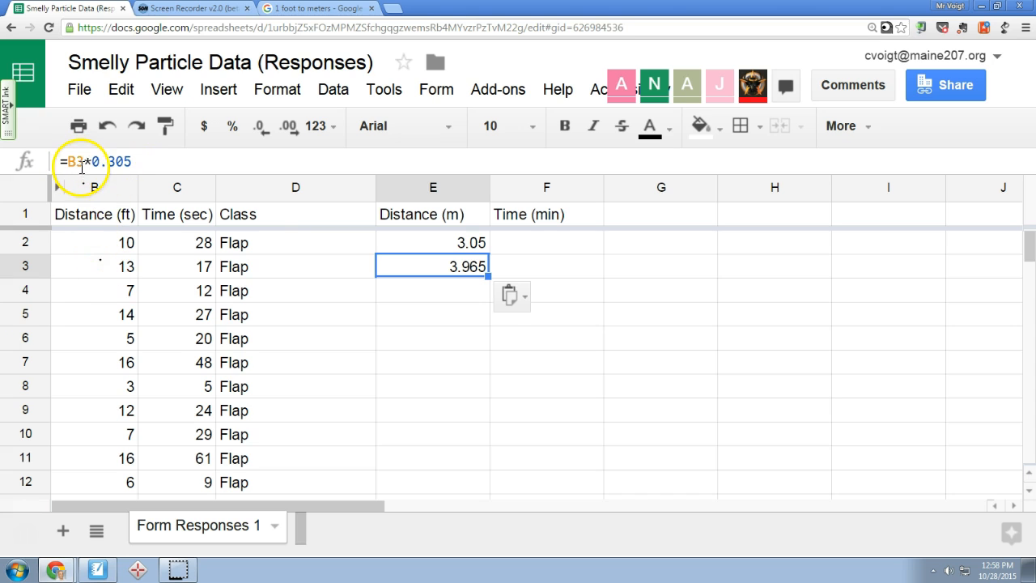
click(108, 272)
Switch to SMART Notebook and clone the page showing the 10-foot conversion.
click(97, 567)
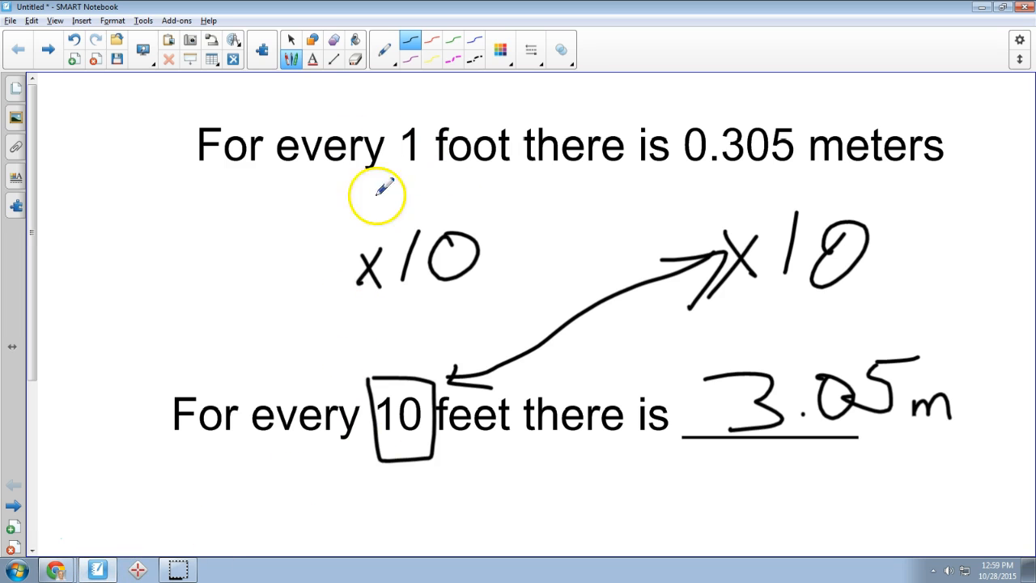
click(15, 87)
right_click(64, 119)
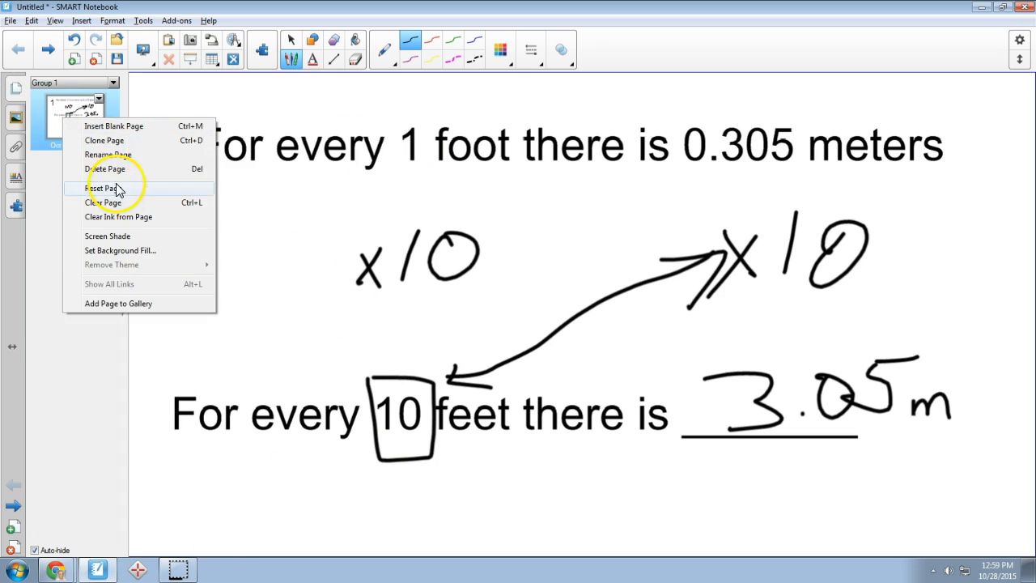
click(113, 141)
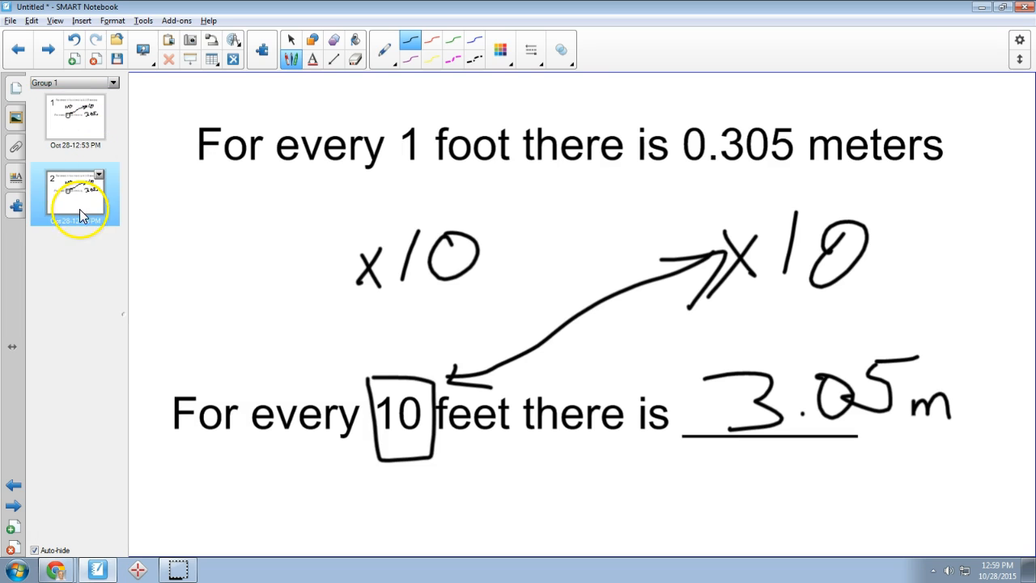
Change the 10 feet in the cloned page's lower sentence to 13 and delete the handwritten ×10 beneath 0.305 meters.
click(292, 40)
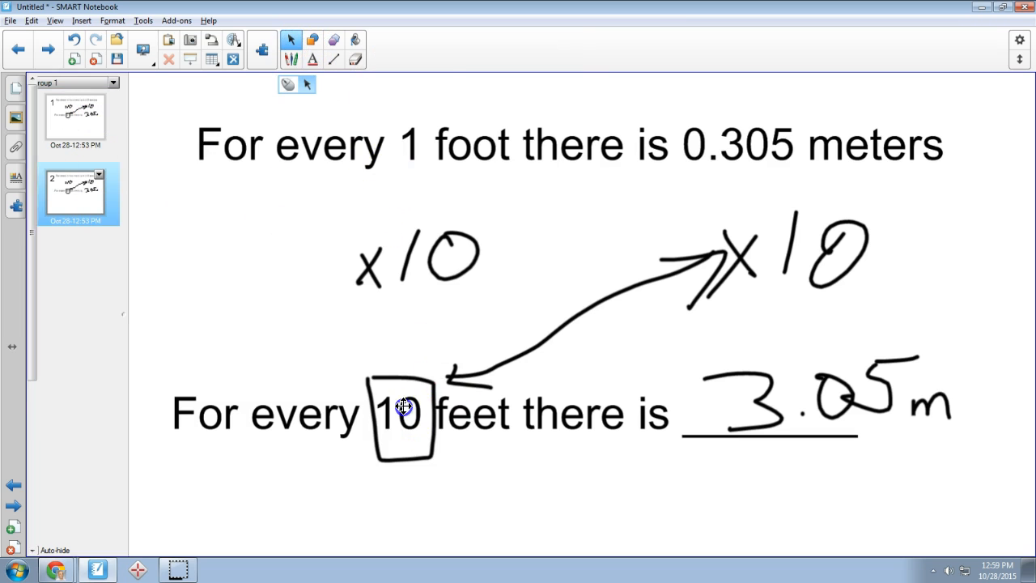
click(405, 411)
key(Delete)
text(3)
click(818, 284)
click(858, 247)
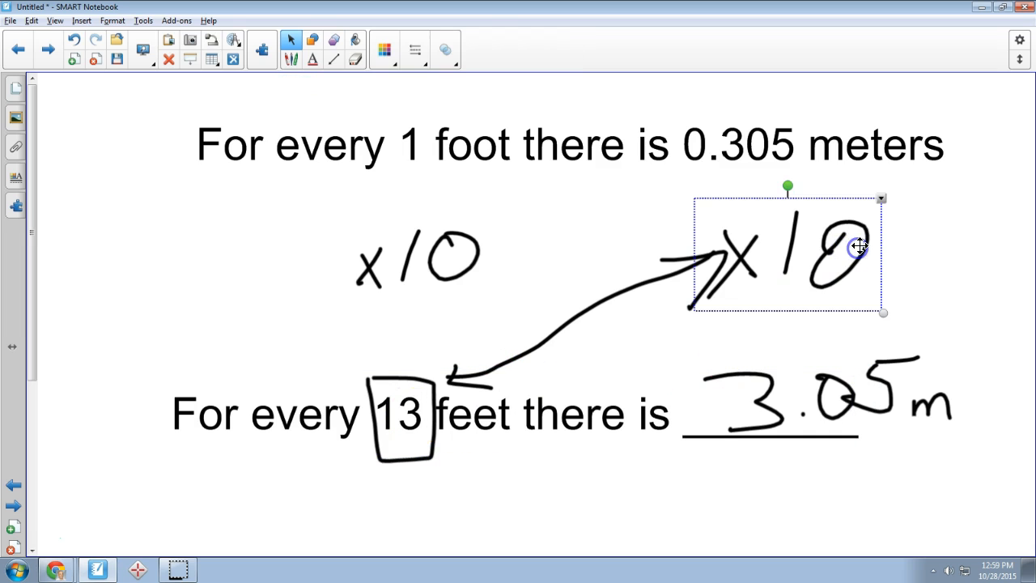
key(Delete)
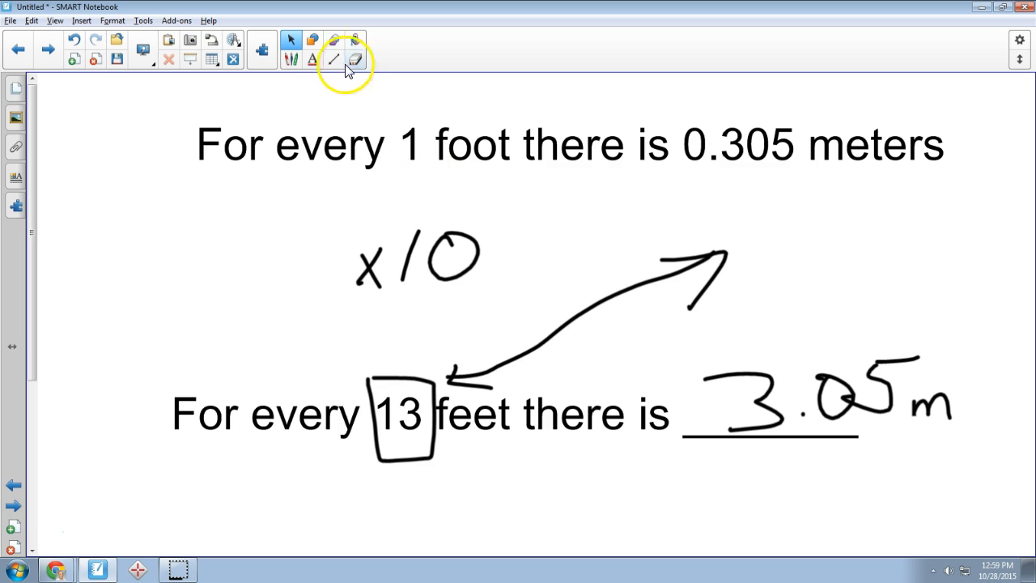
Handwrite ×13 beneath 0.305 meters, then cross out the 10 beneath 1 foot and write 13 above it.
click(294, 61)
mouse_move(761, 233)
mouse_down()
mouse_move(783, 271)
mouse_move(748, 289)
mouse_up()
mouse_move(827, 220)
mouse_down()
mouse_move(820, 283)
mouse_move(864, 254)
mouse_move(846, 281)
mouse_up()
mouse_move(408, 237)
mouse_down()
mouse_move(432, 259)
mouse_move(475, 247)
mouse_up()
mouse_move(416, 183)
mouse_down()
mouse_move(419, 210)
mouse_move(478, 192)
mouse_move(440, 219)
mouse_up()
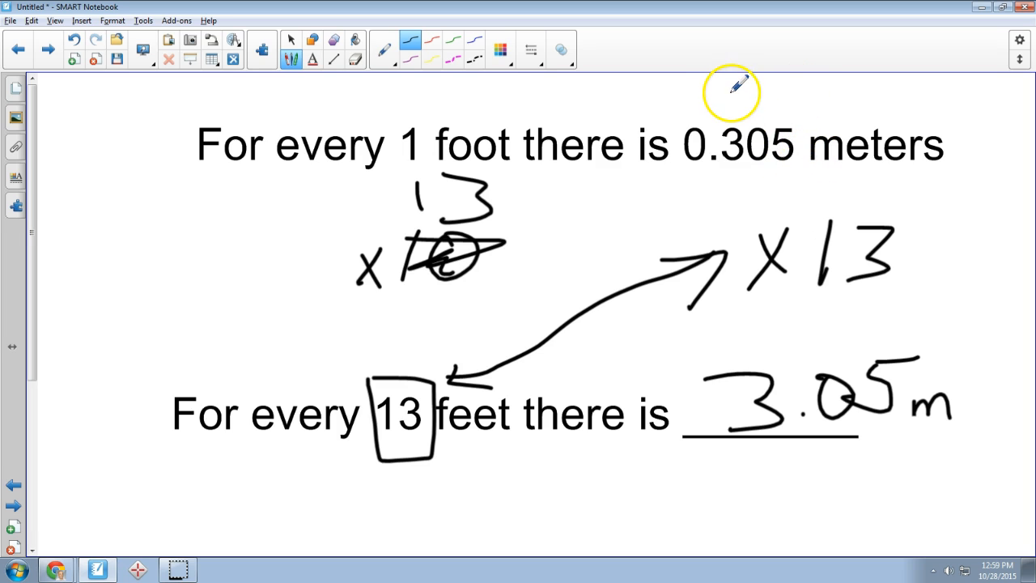
Handwrite the partial product 10 x .305 = 3.05 above the 0.305 meters text.
mouse_move(731, 92)
mouse_down()
mouse_move(732, 105)
mouse_move(805, 94)
mouse_up()
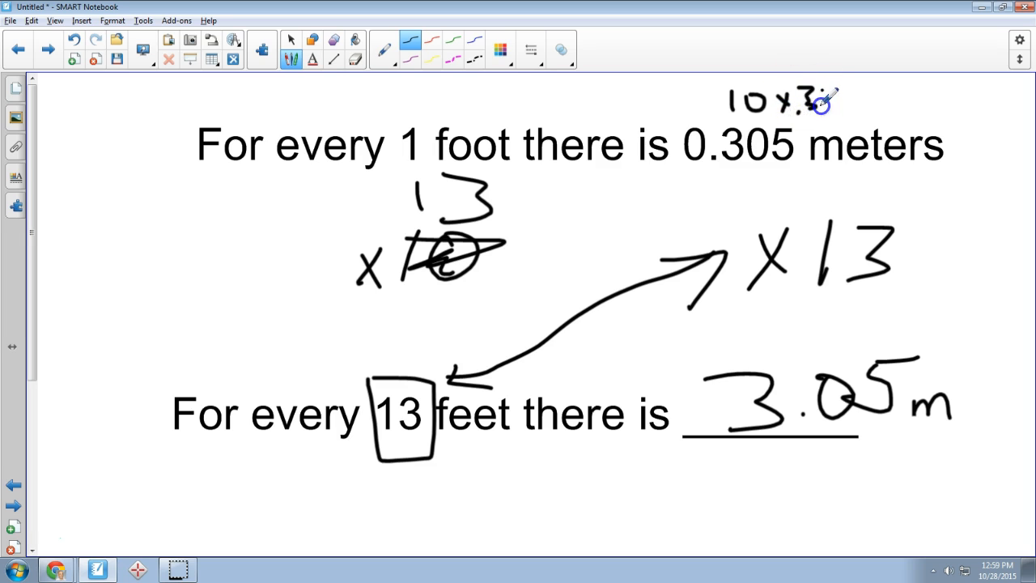
drag(870, 88, 872, 87)
mouse_move(876, 95)
mouse_down()
mouse_move(928, 100)
mouse_move(996, 79)
mouse_up()
Handwrite the multiplication of 0.305 by 3 beneath the meters value, with a line and the product .915.
click(698, 184)
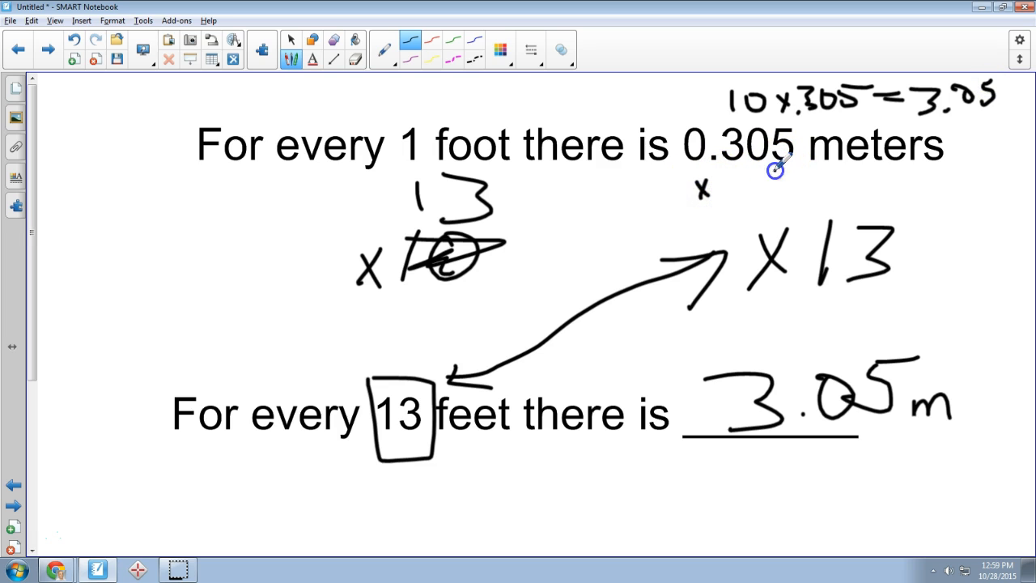
drag(776, 186, 774, 189)
drag(687, 219, 827, 179)
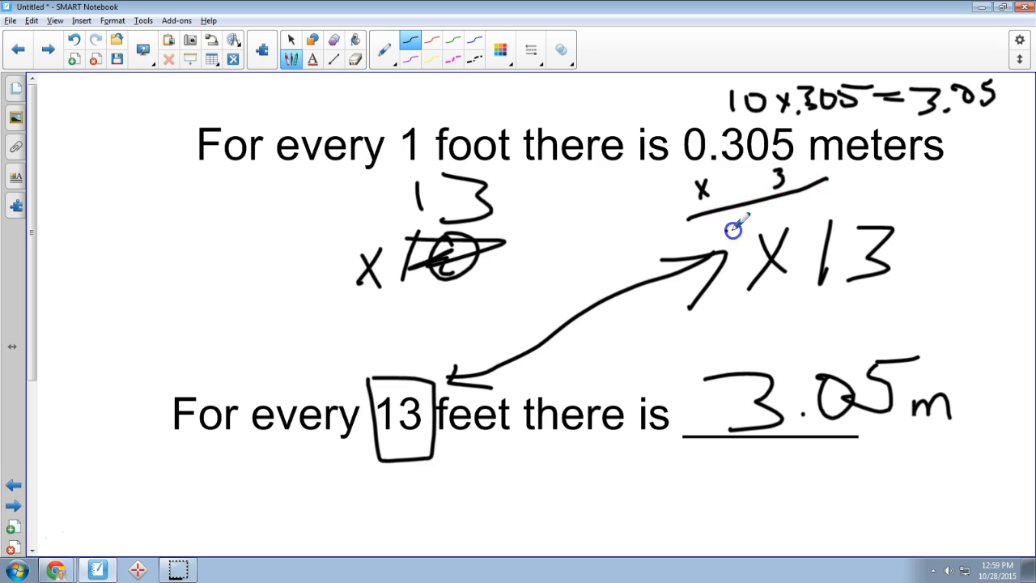
drag(753, 215, 759, 218)
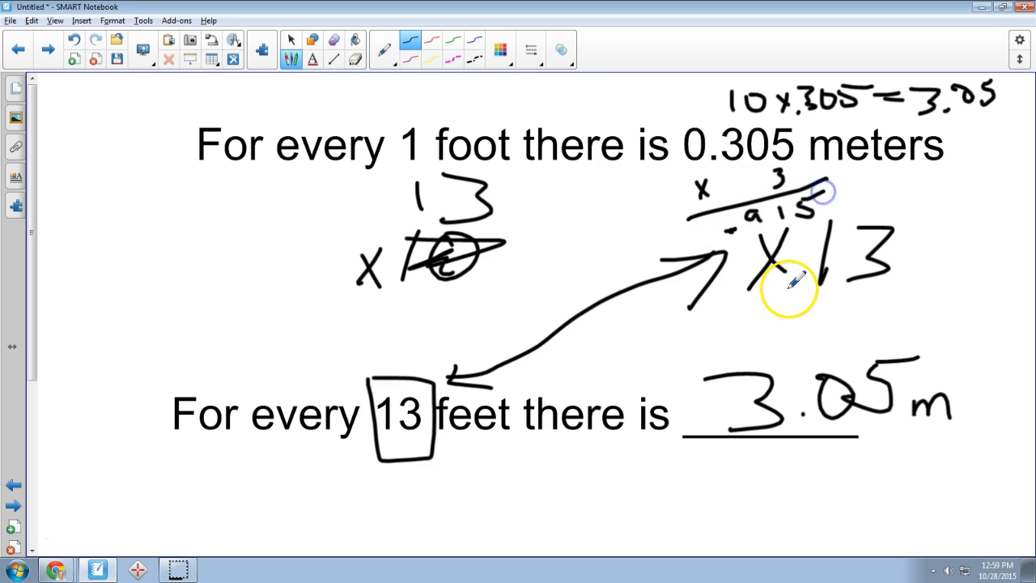
Scribble over the middle of the old 3.05 answer and draw an arrow from the 3.05 product to .915.
drag(844, 425, 821, 379)
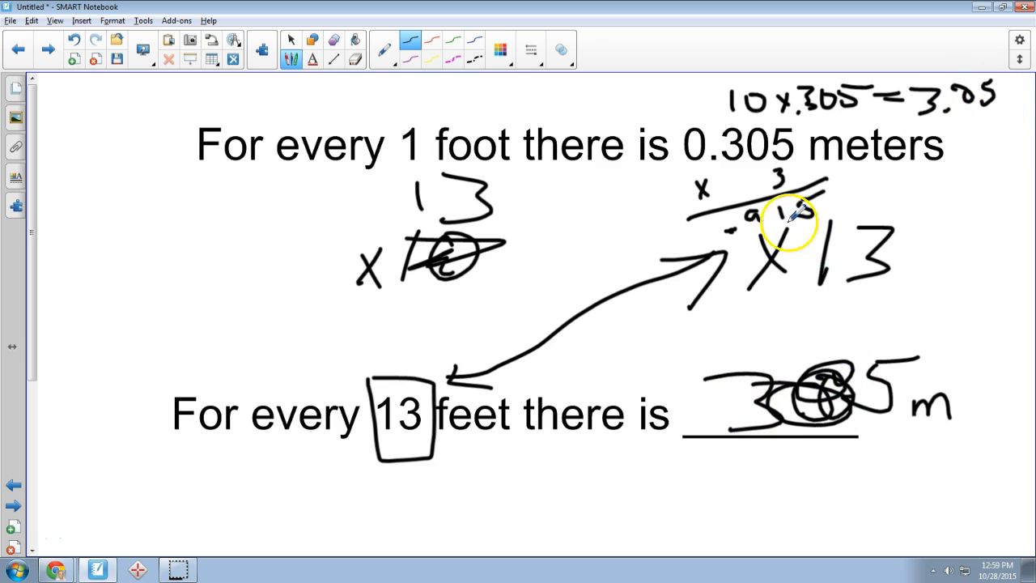
click(963, 136)
drag(963, 135, 839, 203)
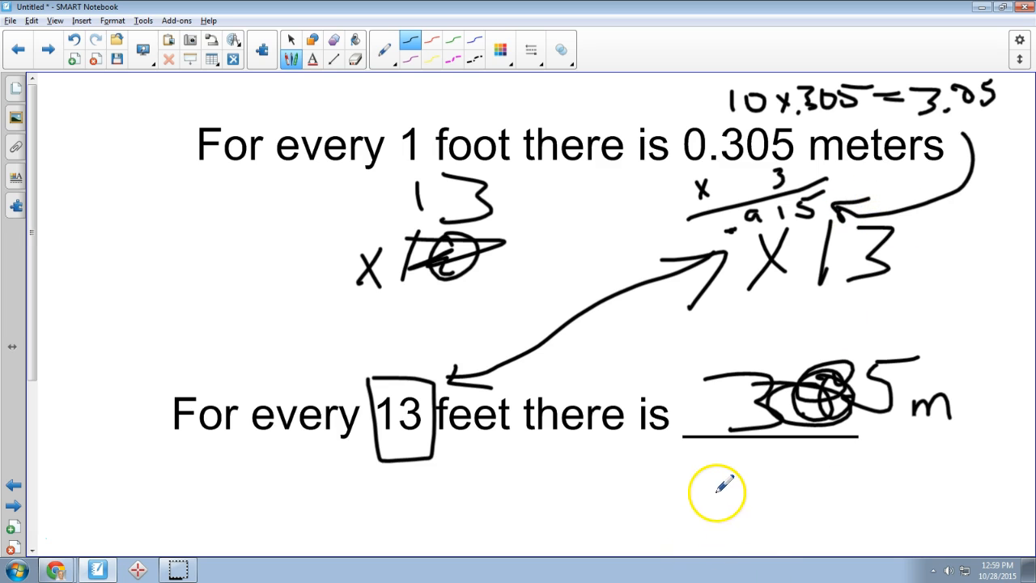
Dismiss the hourly time announcement and handwrite the 13-foot result, 3.965, below the answer line.
click(1017, 350)
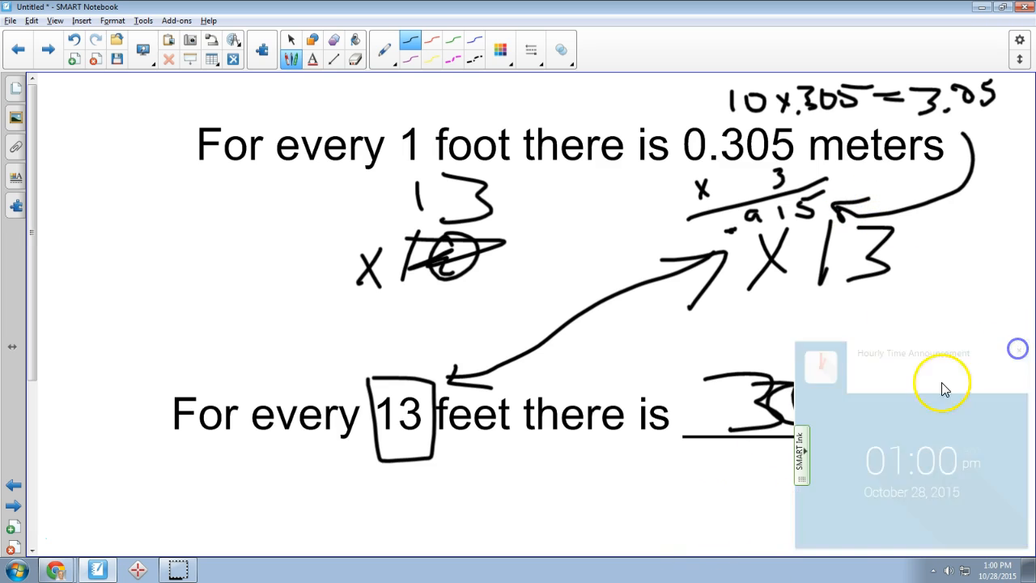
drag(700, 474, 710, 496)
click(767, 488)
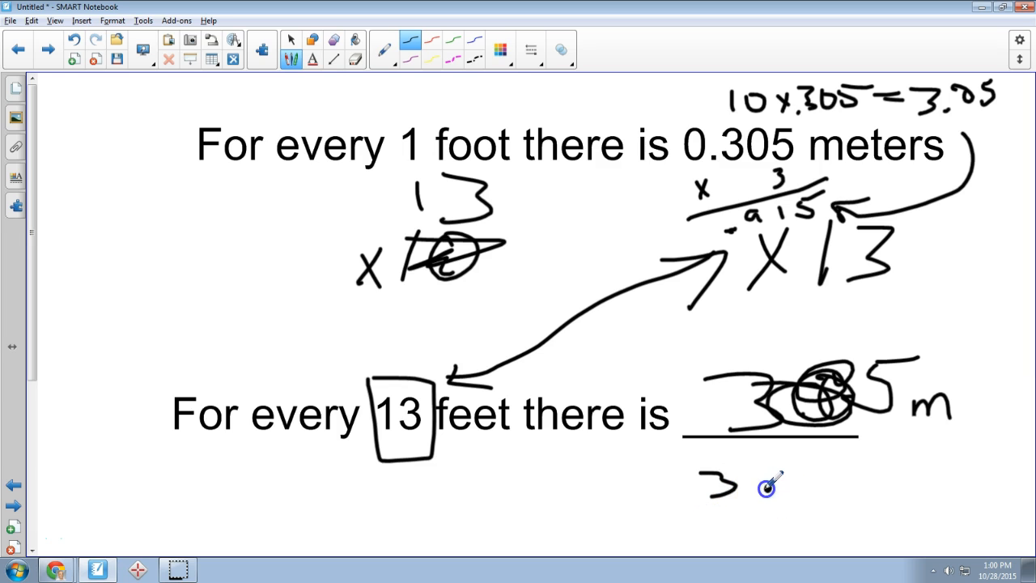
mouse_move(803, 462)
mouse_down()
mouse_move(815, 483)
mouse_move(836, 479)
mouse_up()
mouse_move(866, 459)
mouse_down()
mouse_move(887, 474)
mouse_move(857, 482)
mouse_move(910, 453)
mouse_up()
mouse_move(909, 398)
mouse_down()
mouse_move(879, 361)
mouse_move(865, 388)
mouse_up()
Switch to the Google Sheets spreadsheet, clear the stray SMART Ink marks, and select cell E5.
key(alt+Tab)
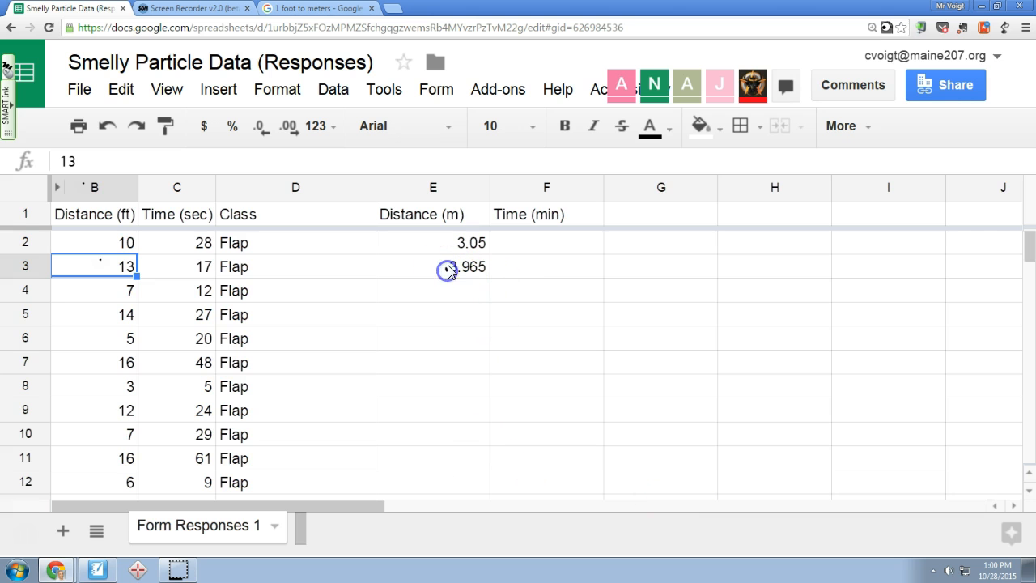
click(10, 101)
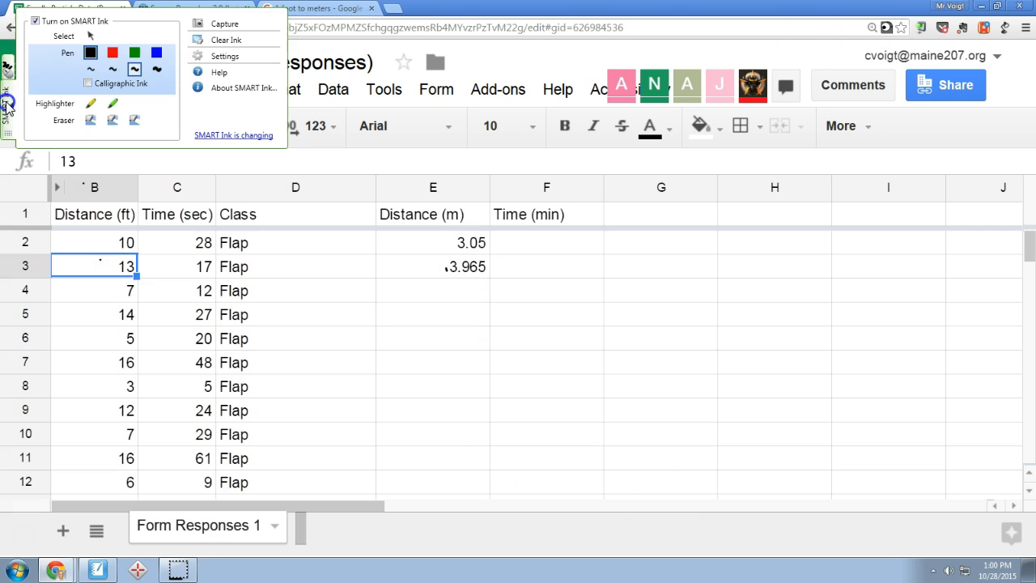
click(212, 38)
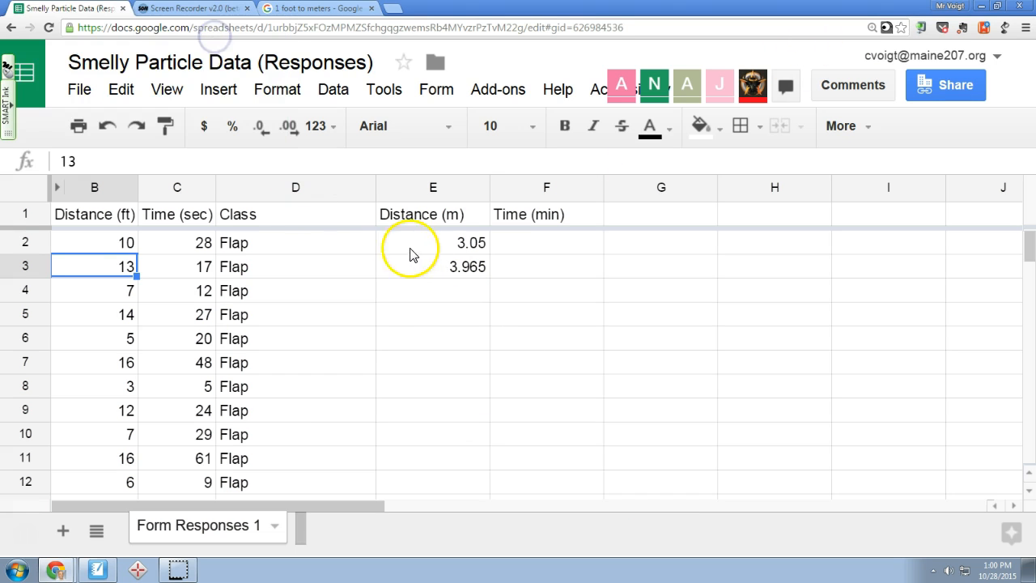
click(9, 100)
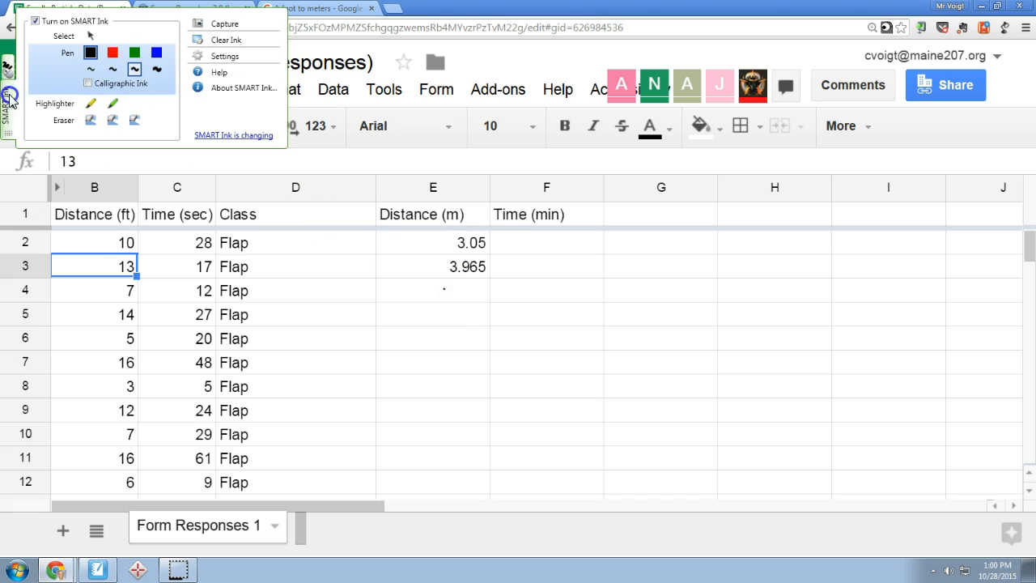
click(447, 317)
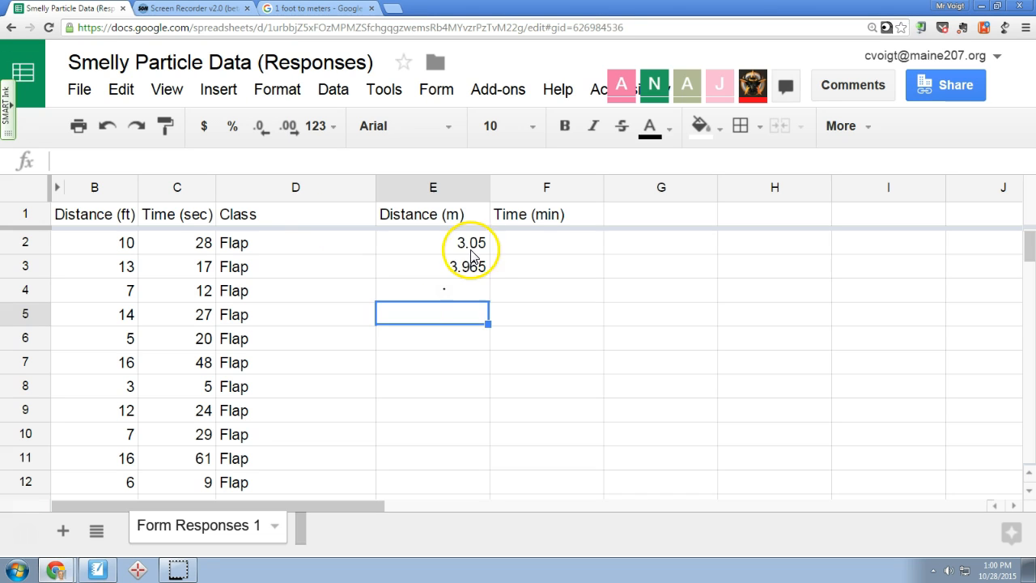
Copy the conversion formula from E3 into E4:E65 and return to the top of the sheet to review the column.
click(482, 269)
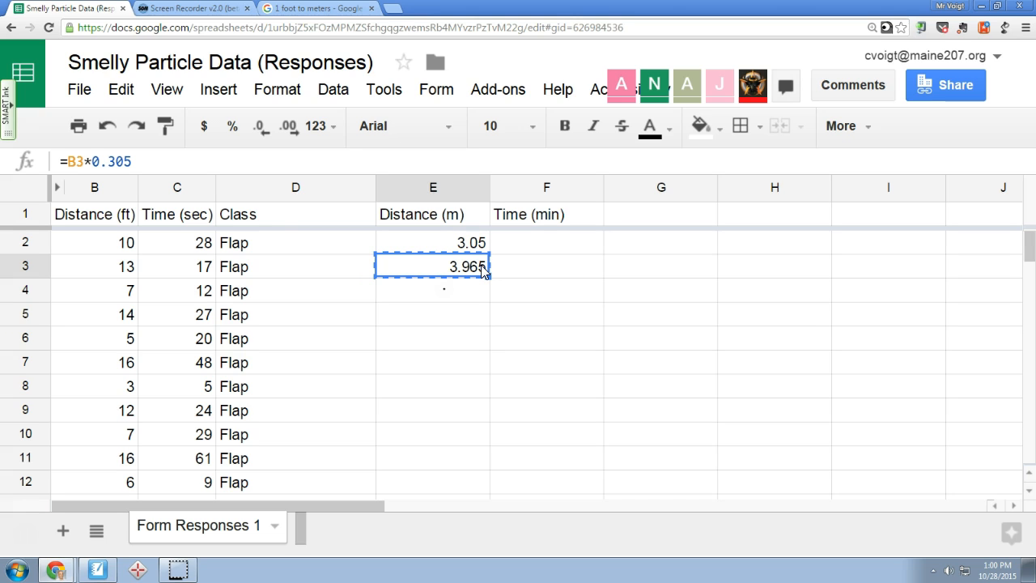
key(Up)
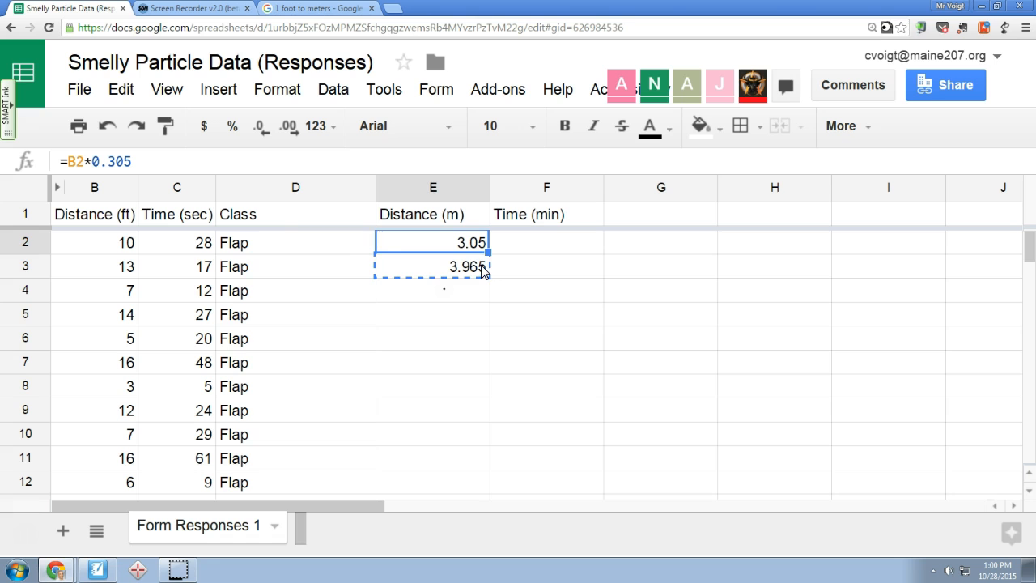
click(483, 271)
drag(420, 289, 407, 389)
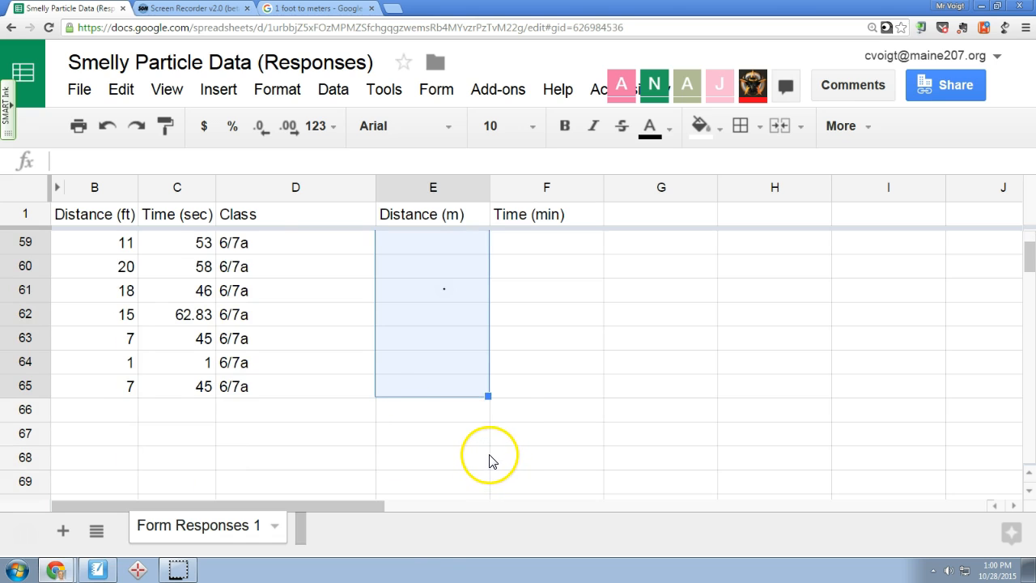
key(ctrl+v)
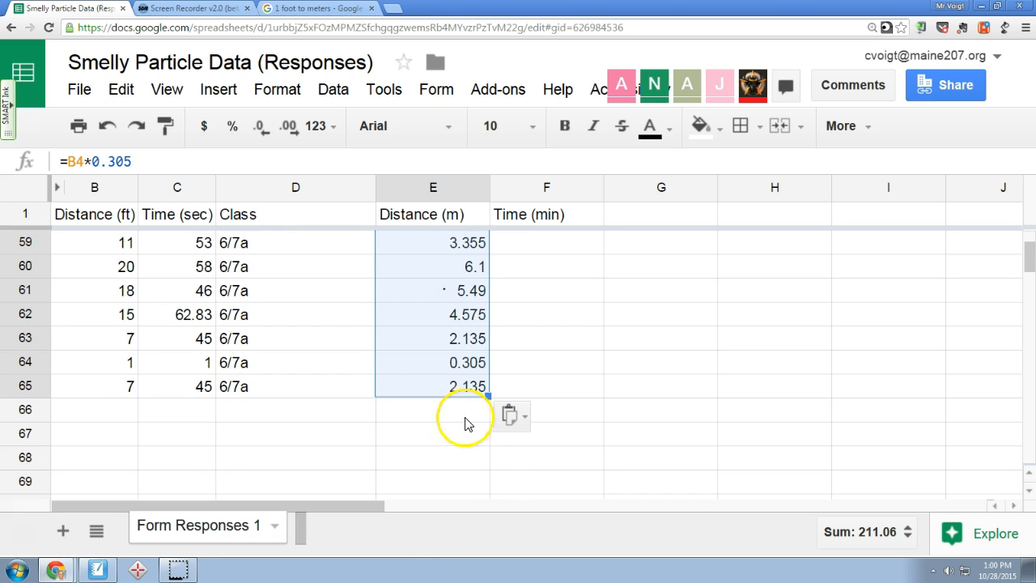
click(547, 319)
scroll(547, 331, up, 7)
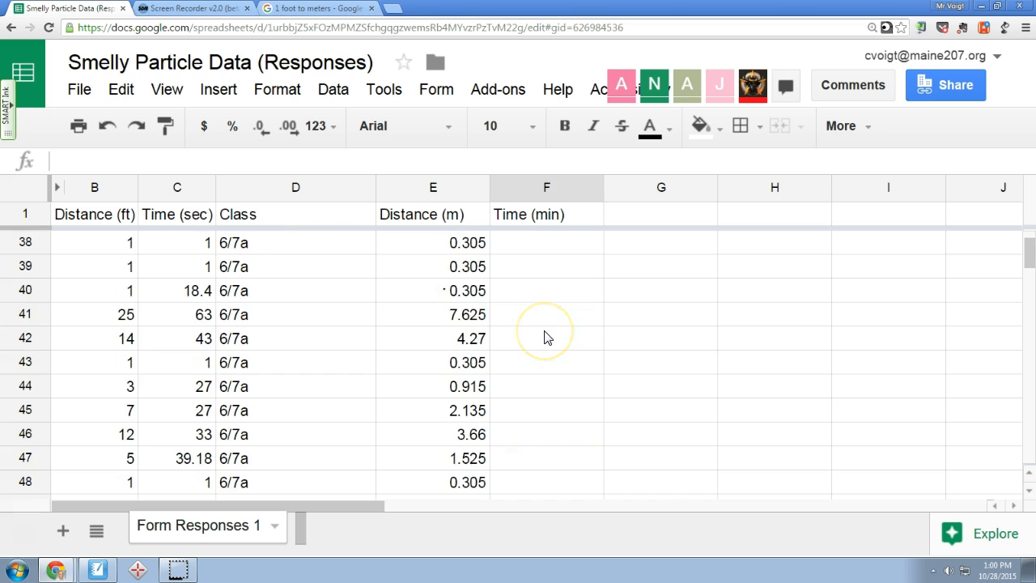
scroll(545, 338, up, 4)
scroll(544, 338, up, 8)
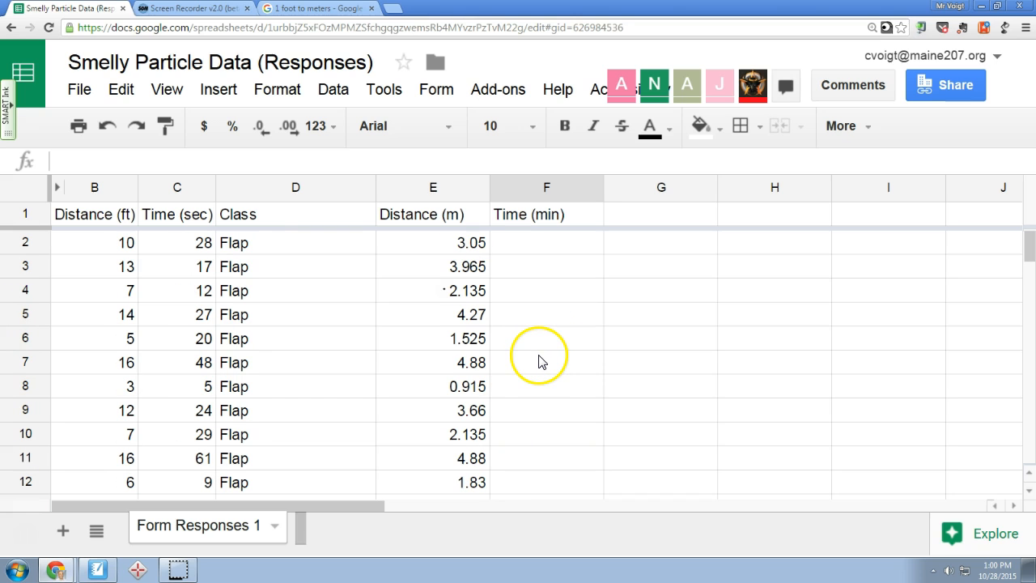